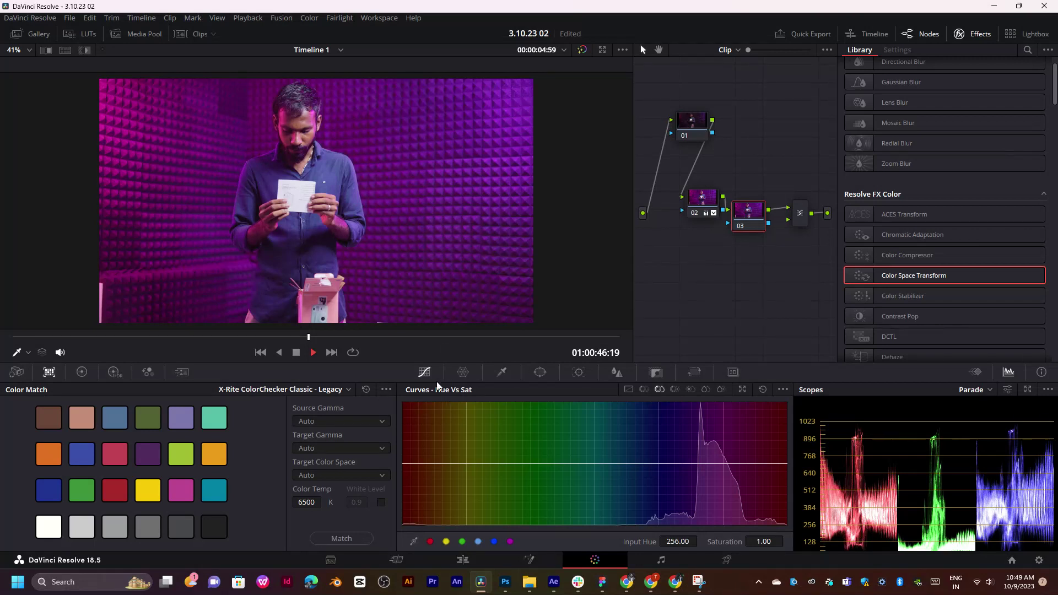
Undo back to the two-node setup and add parallel node 03 beside node 02, arranging both
click(633, 389)
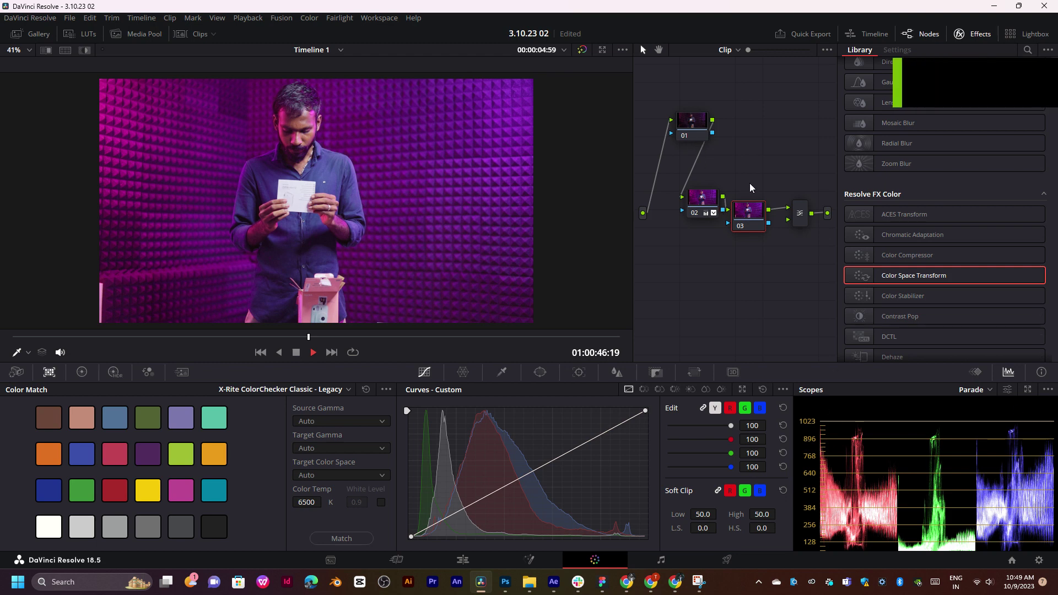
key(ctrl+z)
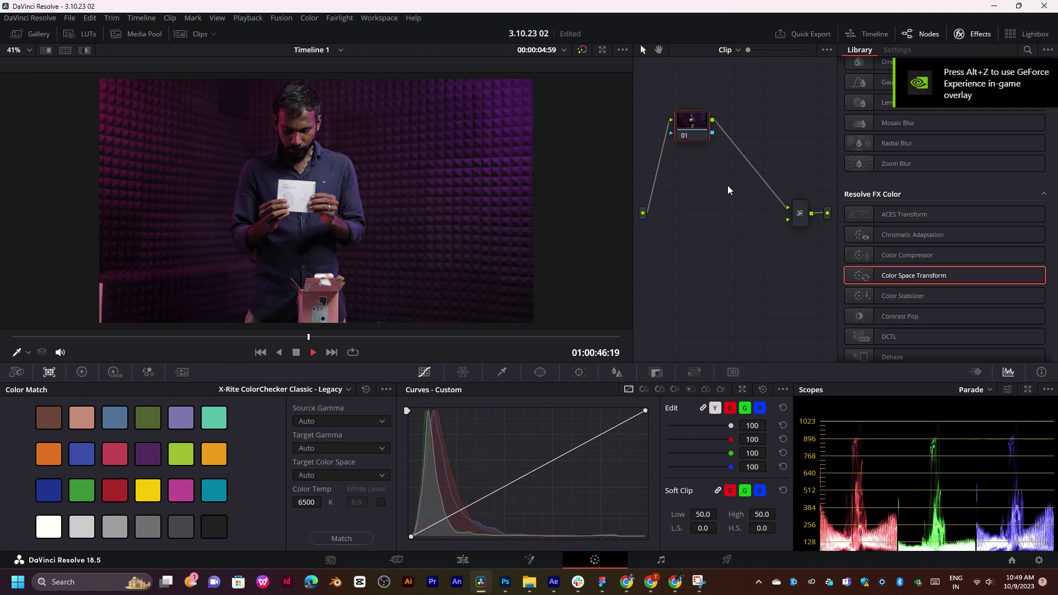
key(alt+p)
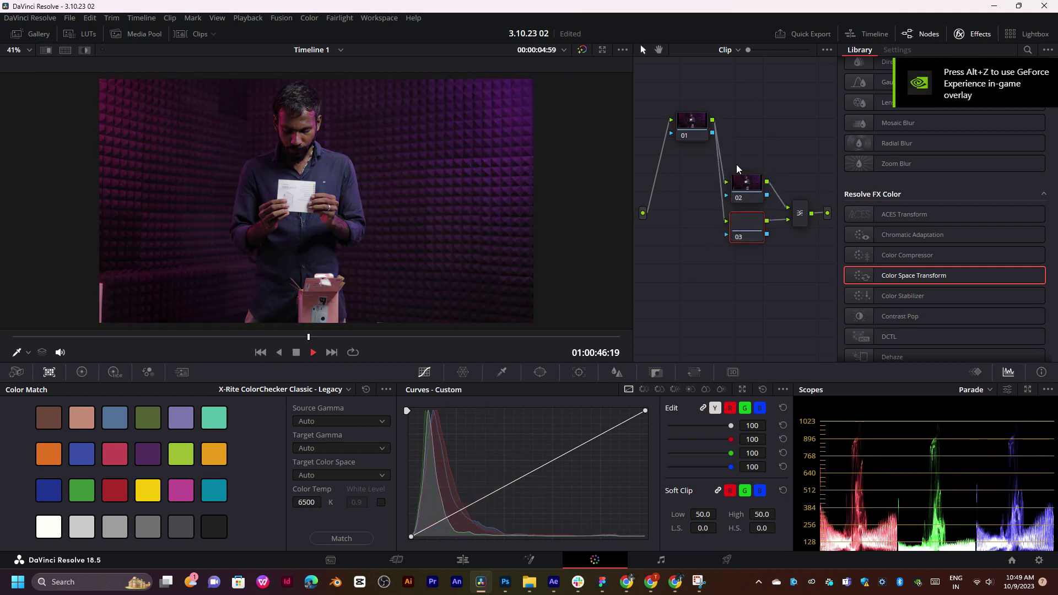
drag(750, 190, 765, 118)
drag(756, 241, 760, 203)
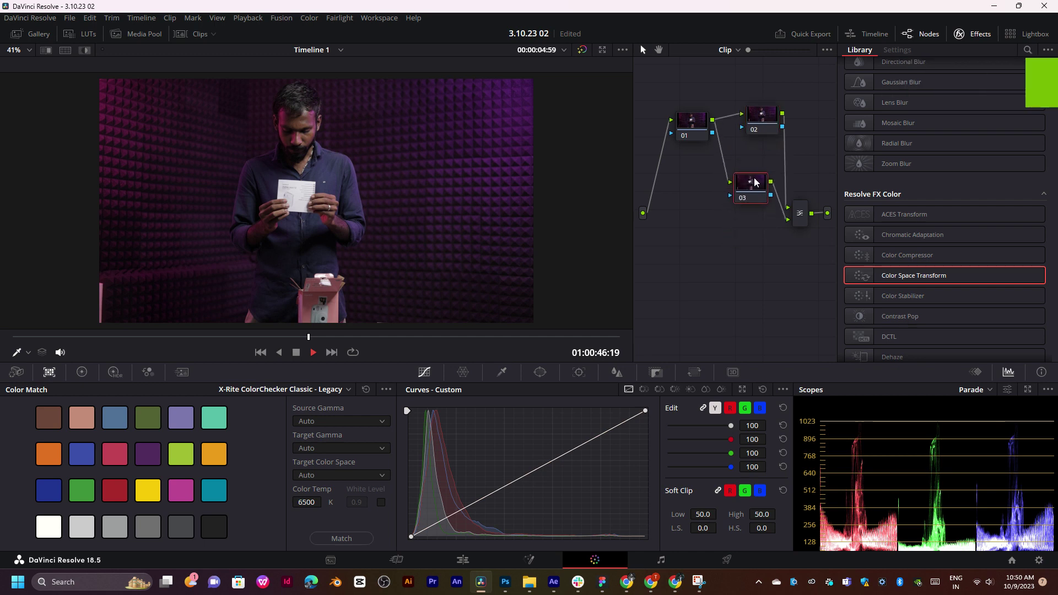
Lift node 02's custom curve midpoint to brighten the midtones, checking another frame
click(762, 116)
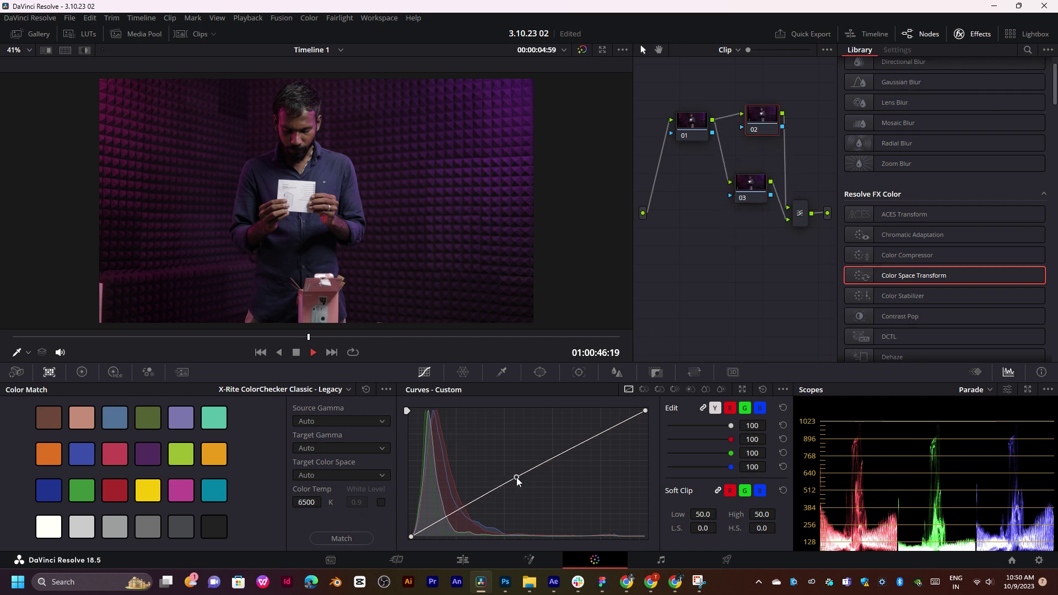
drag(517, 478, 561, 445)
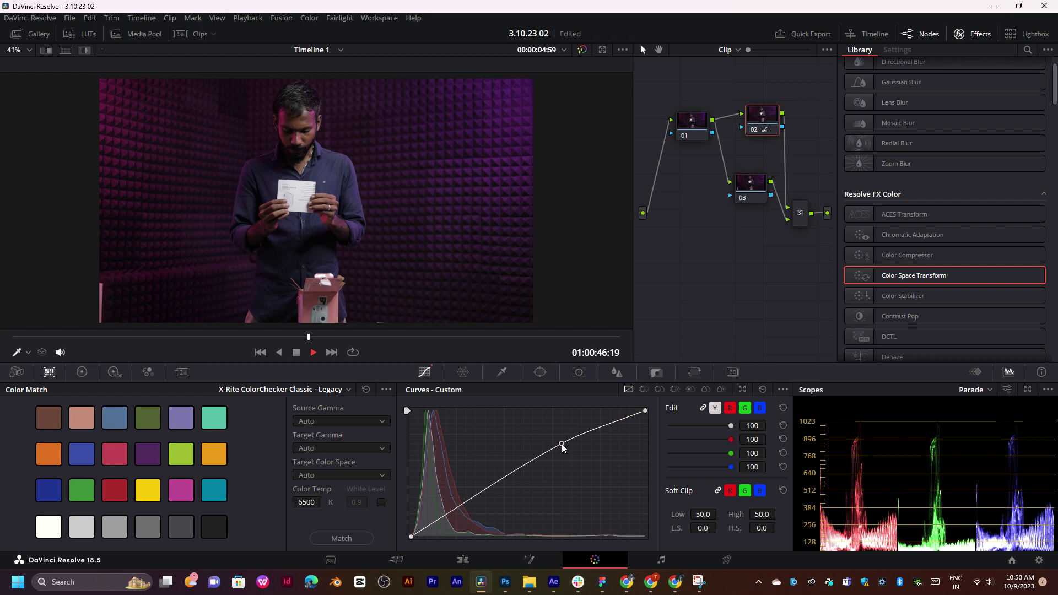
drag(248, 341, 262, 342)
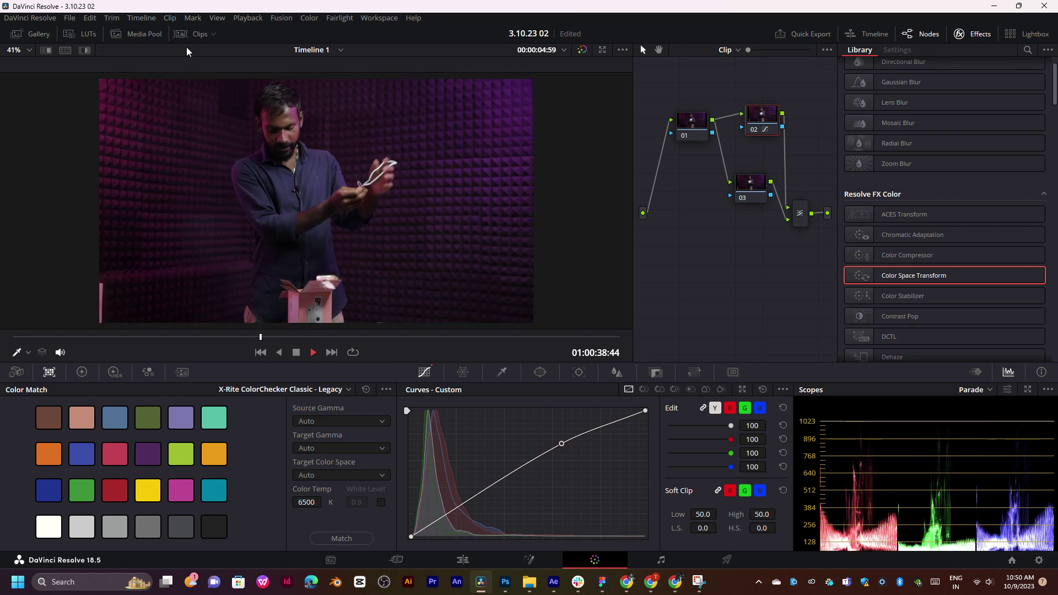
click(185, 34)
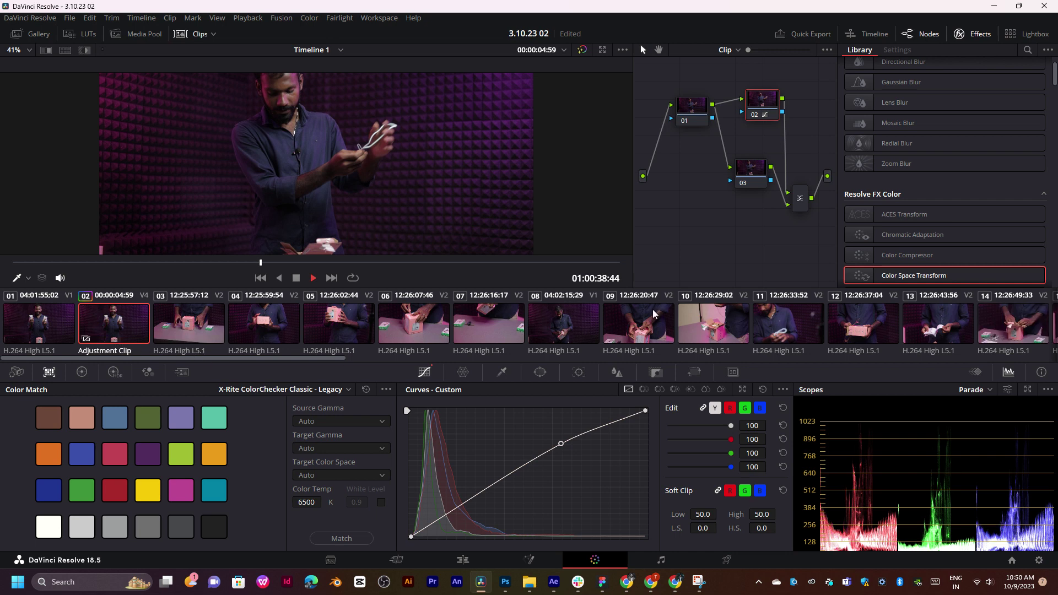
Delete node 02's curve point so the curve is straight, and show the primary colour wheels
mouse_move(561, 445)
mouse_down()
mouse_move(551, 463)
mouse_move(484, 425)
mouse_move(560, 444)
mouse_up()
right_click(560, 444)
click(78, 373)
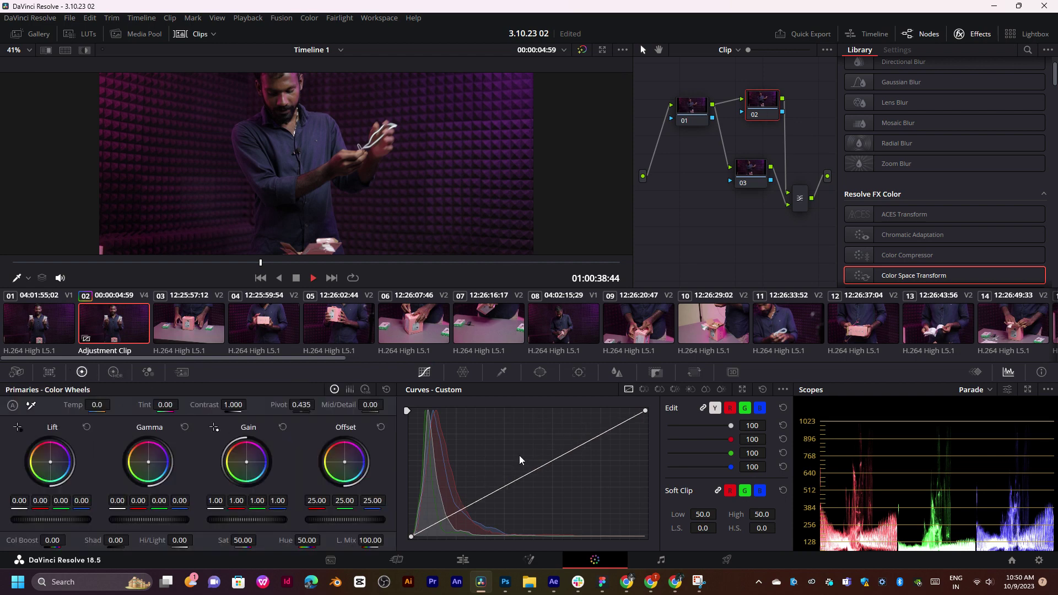
Try a darker curve bend and remove it, then visit the Edit page and return to Color
drag(553, 466, 557, 496)
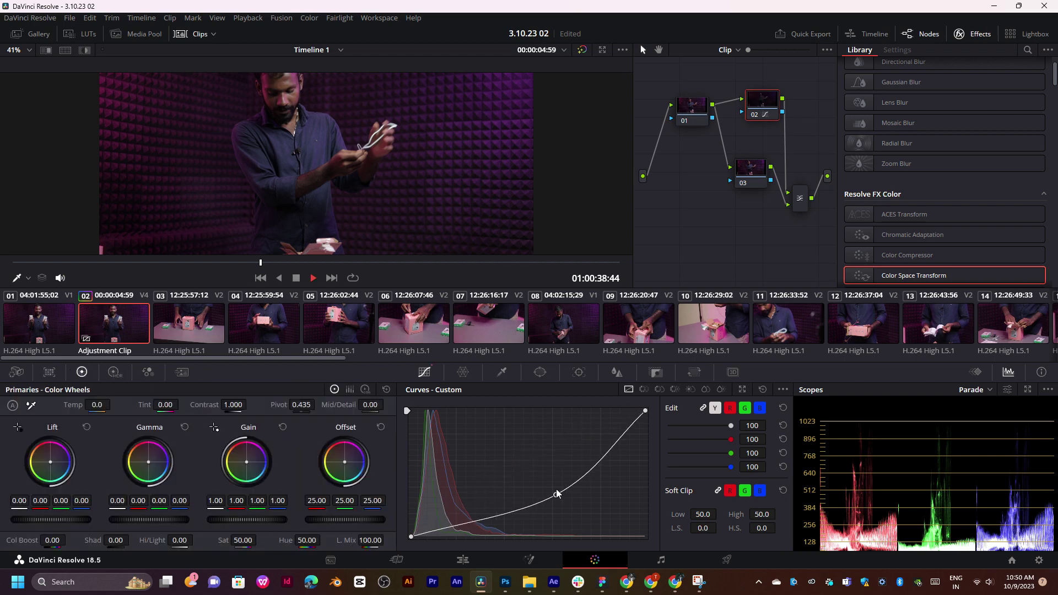
right_click(557, 496)
click(463, 560)
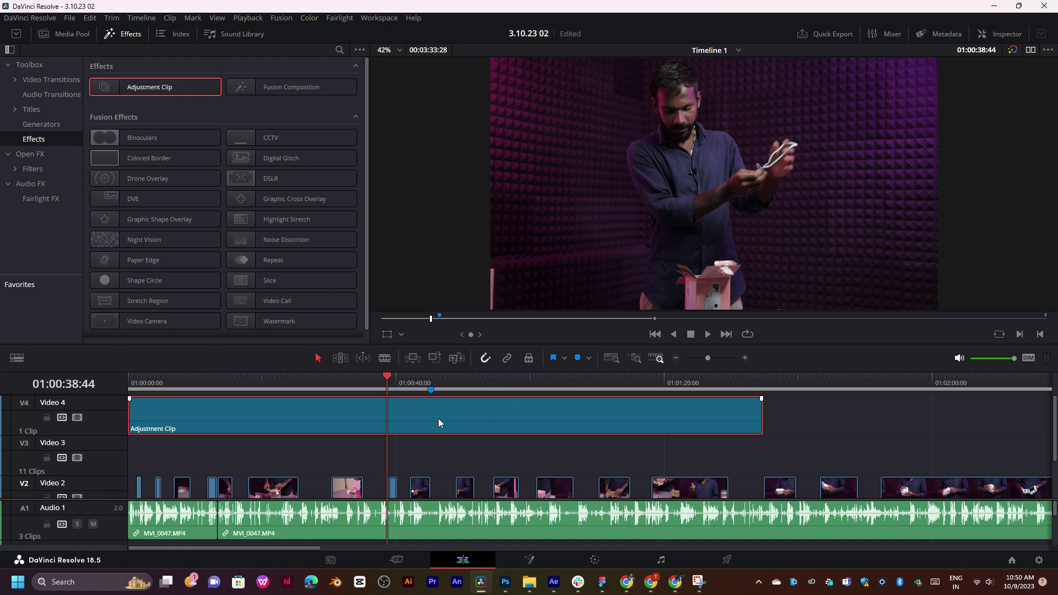
click(594, 559)
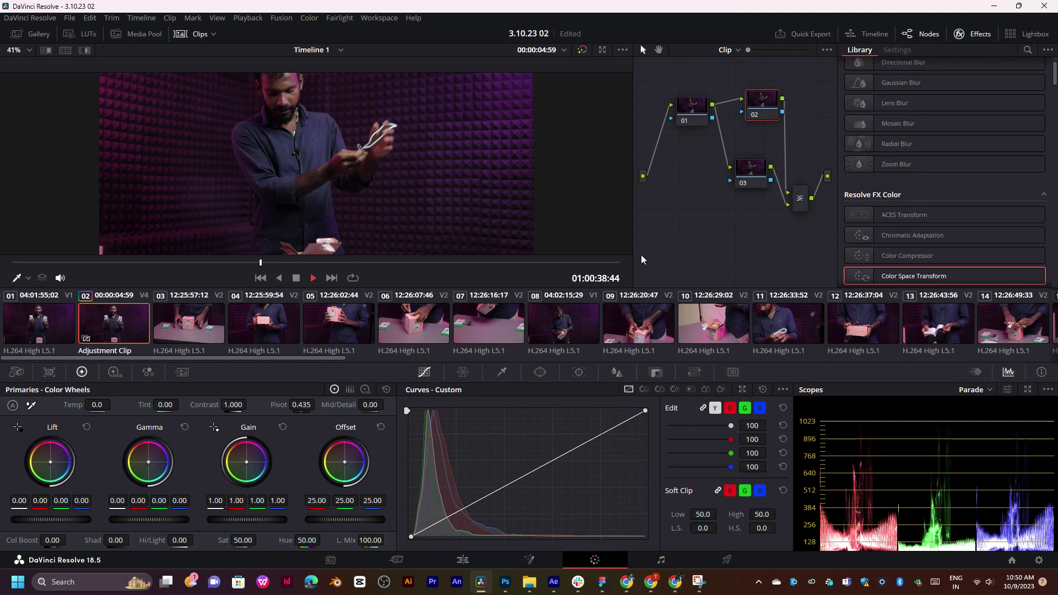
Delete the Layer Mixer and node 02, and connect node 01 directly to the tree output
click(802, 203)
key(Delete)
drag(768, 97, 827, 175)
key(Delete)
drag(692, 114, 717, 154)
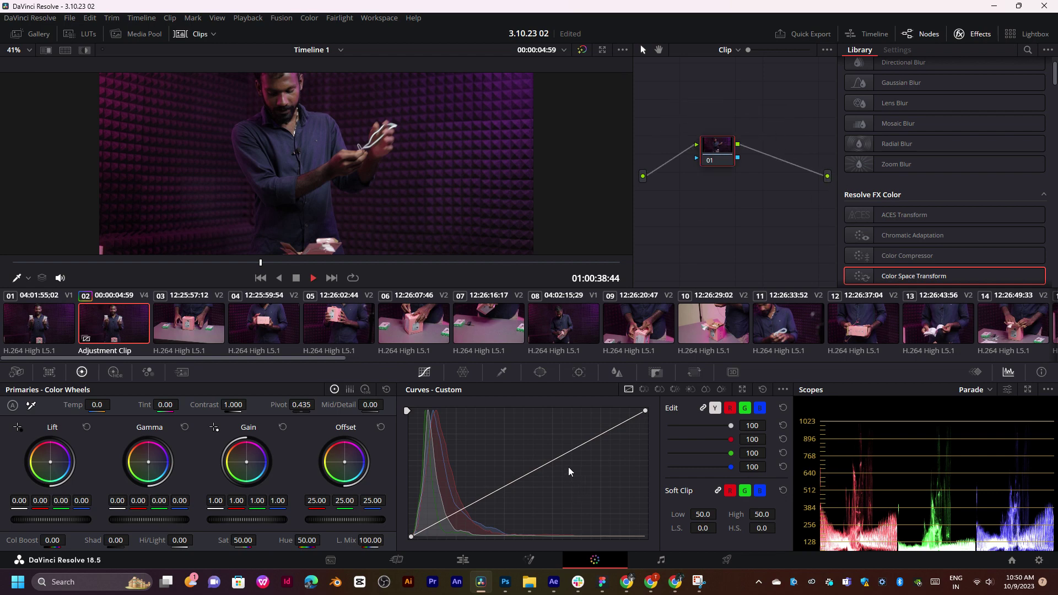
Test a raised curve midpoint on node 01, remove it again, and hide the clip strip
mouse_move(561, 455)
mouse_down()
mouse_move(478, 445)
mouse_move(519, 437)
mouse_up()
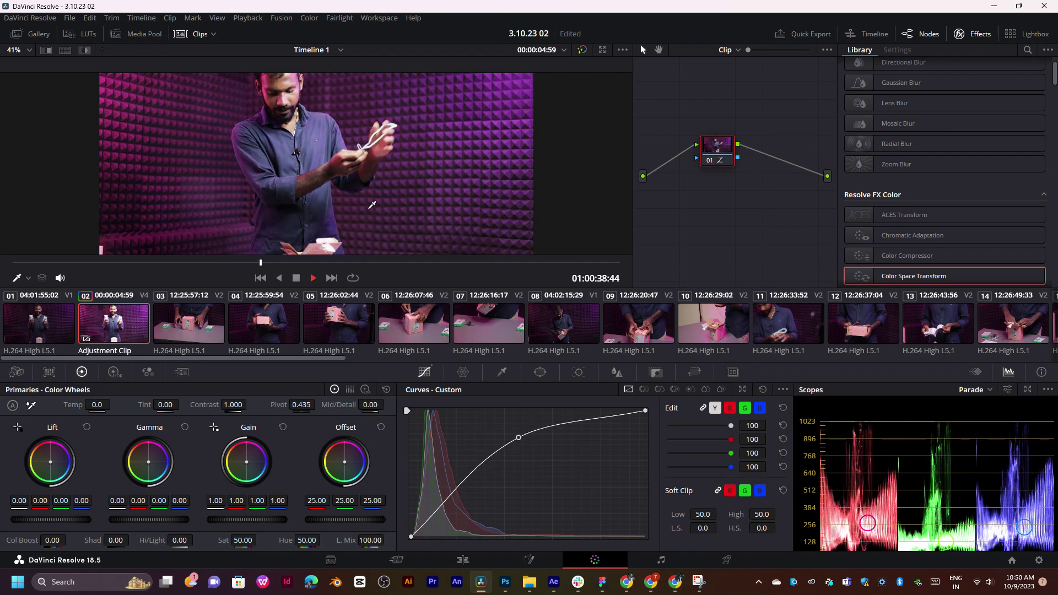
scroll(372, 201, down, 1)
right_click(519, 439)
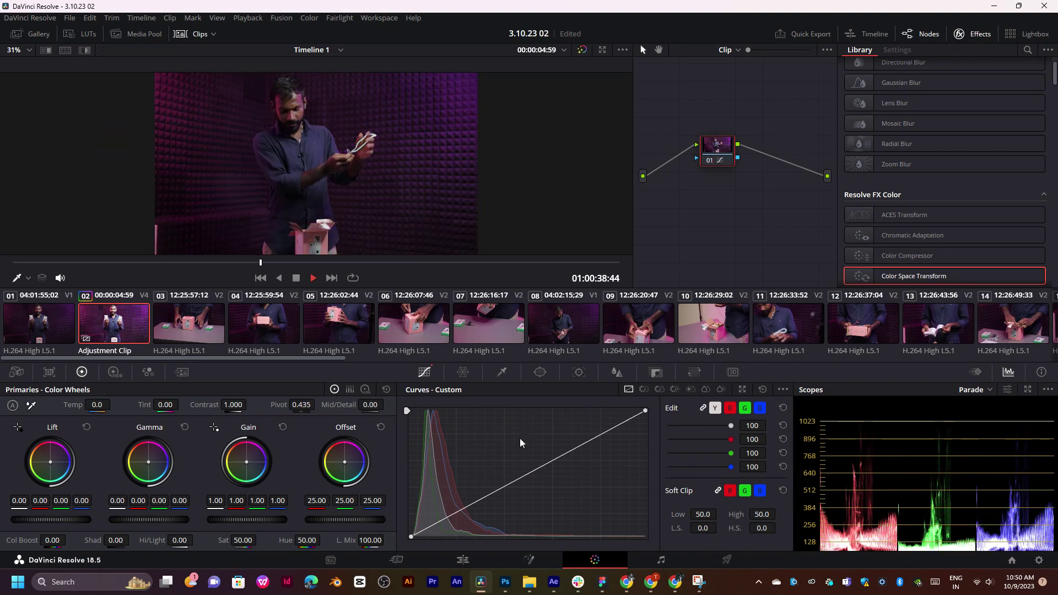
scroll(322, 117, up, 1)
scroll(320, 116, down, 1)
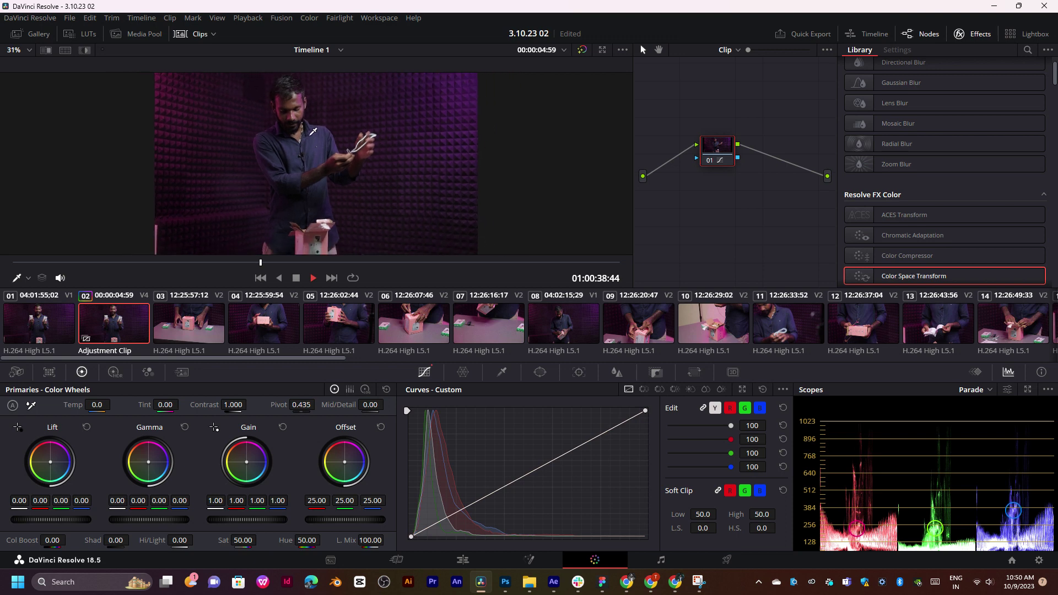
click(182, 35)
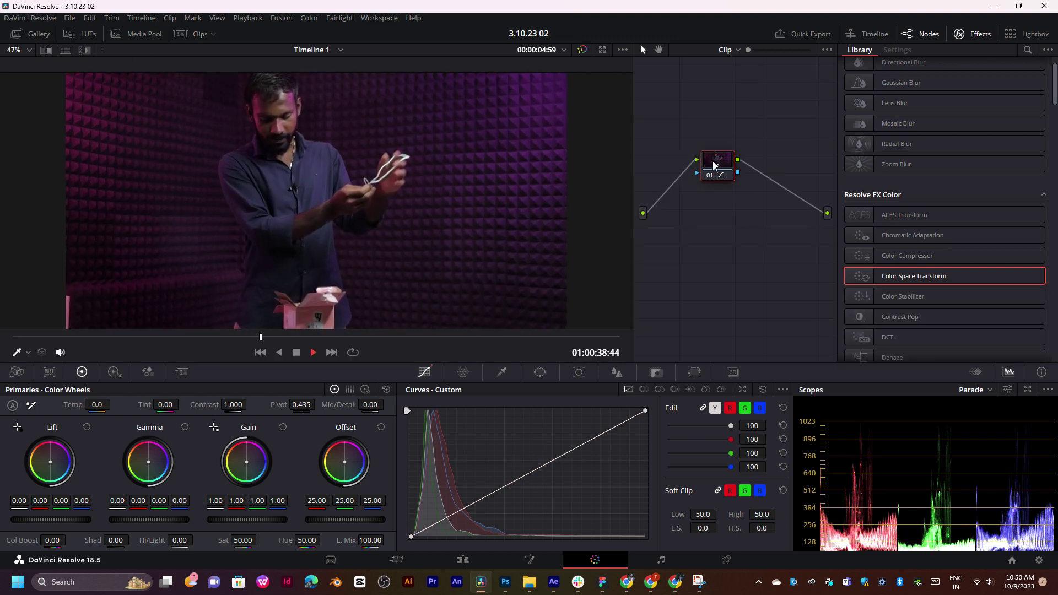
Add serial node 02 after node 01, plus layer nodes 03 and 04 feeding a Layer Mixer
mouse_move(714, 164)
mouse_down()
mouse_move(717, 144)
mouse_move(768, 191)
mouse_up()
key(alt+s)
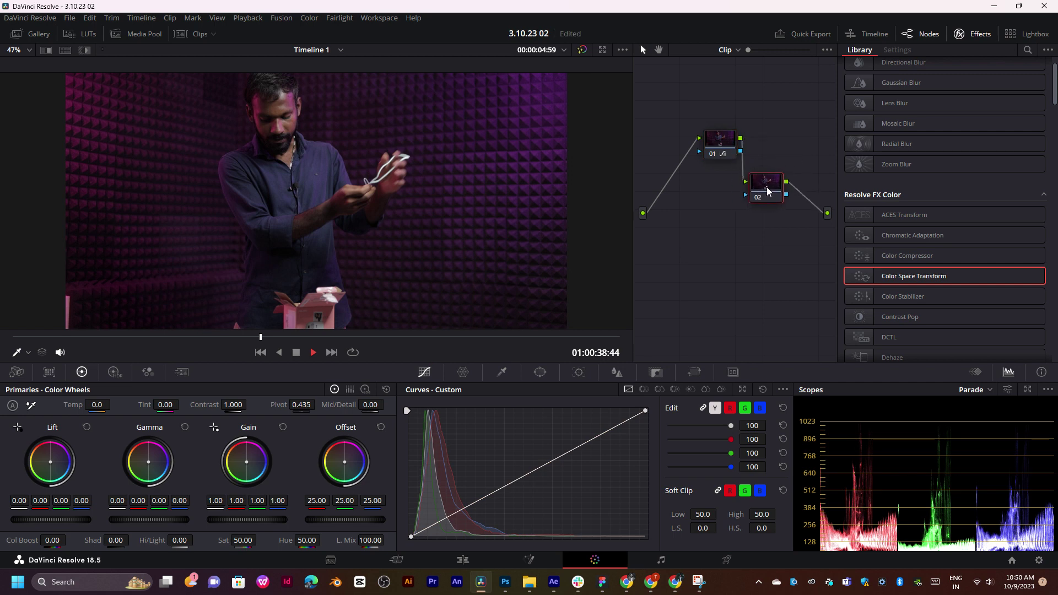
key(alt+l)
key(alt+l)
drag(670, 231, 824, 170)
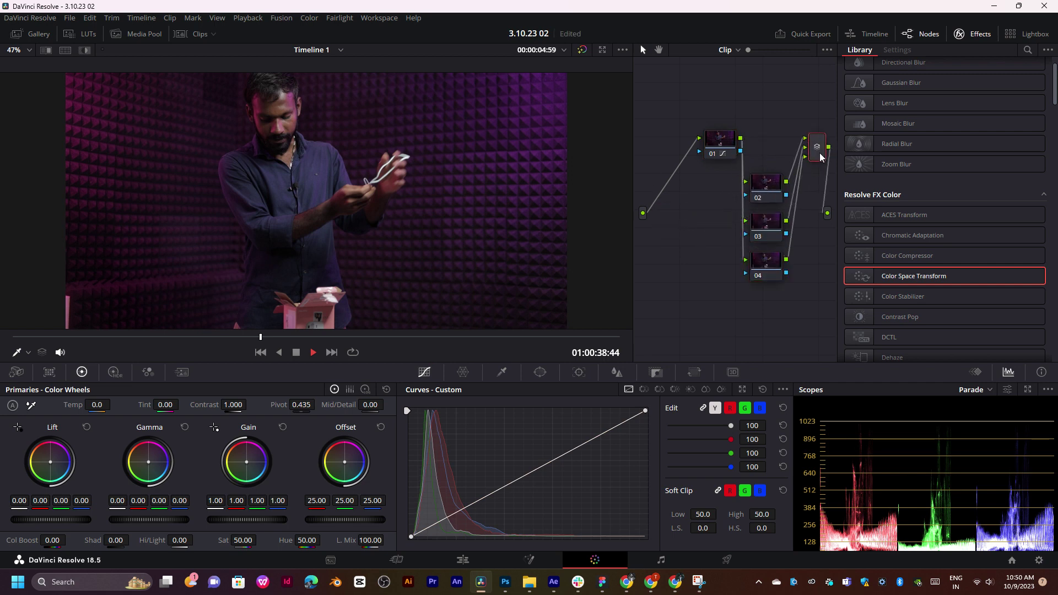
Move node 02 above the others and lift its custom curve to brighten it
drag(767, 188, 777, 112)
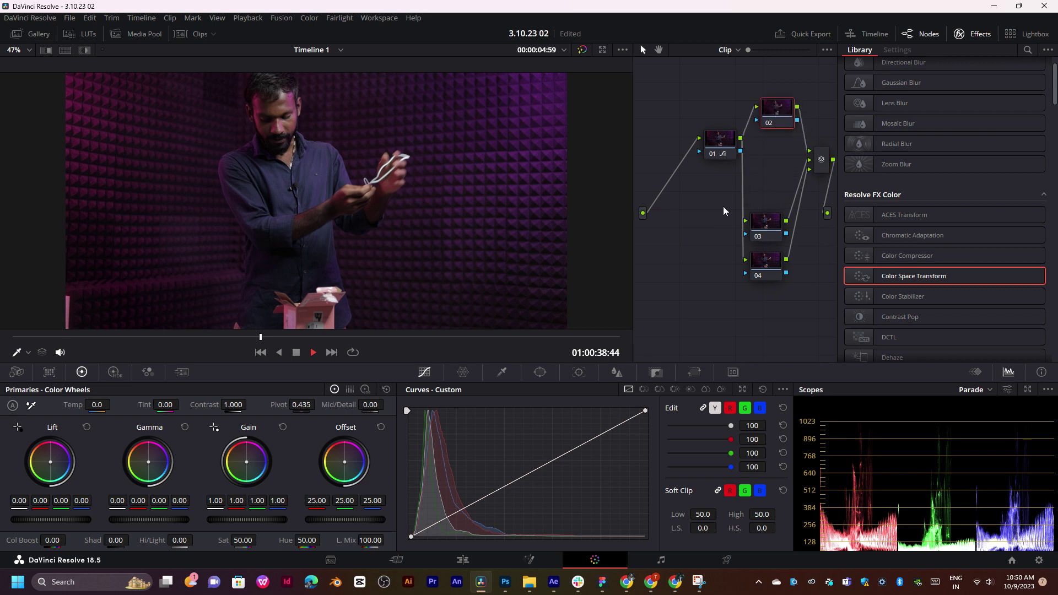
mouse_move(515, 485)
mouse_down()
mouse_move(516, 465)
mouse_move(508, 476)
mouse_up()
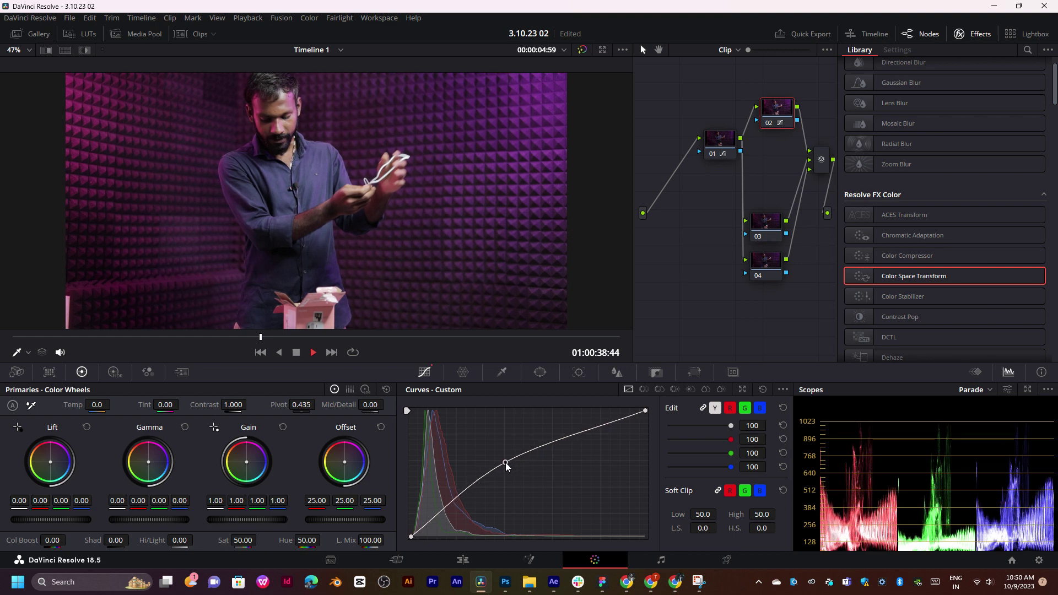
click(463, 372)
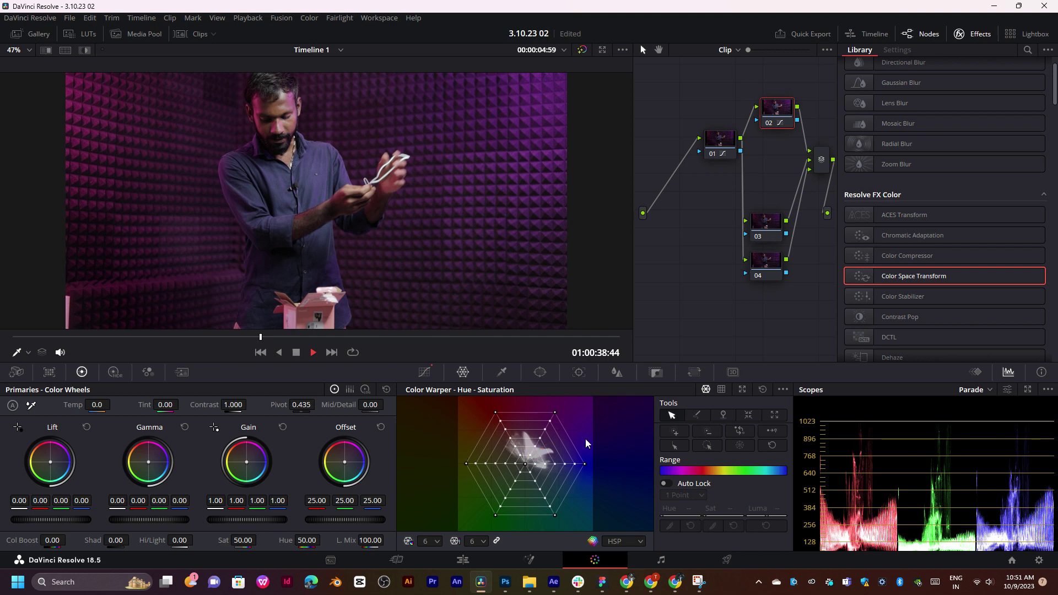
mouse_move(554, 463)
mouse_down()
mouse_move(569, 453)
mouse_move(444, 478)
mouse_move(519, 467)
mouse_up()
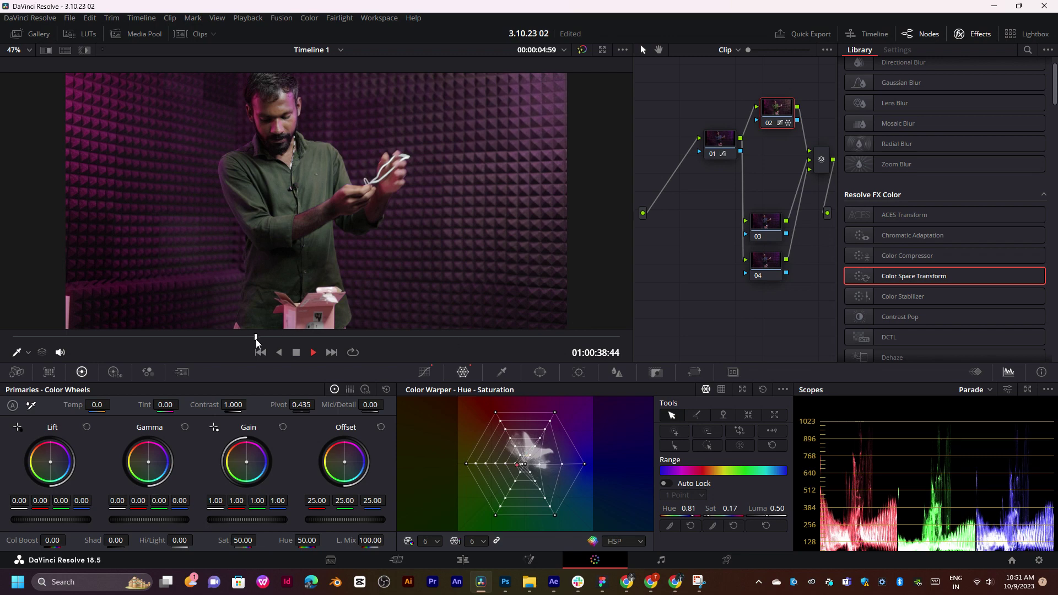
mouse_move(260, 337)
mouse_down()
mouse_move(197, 348)
mouse_move(267, 345)
mouse_up()
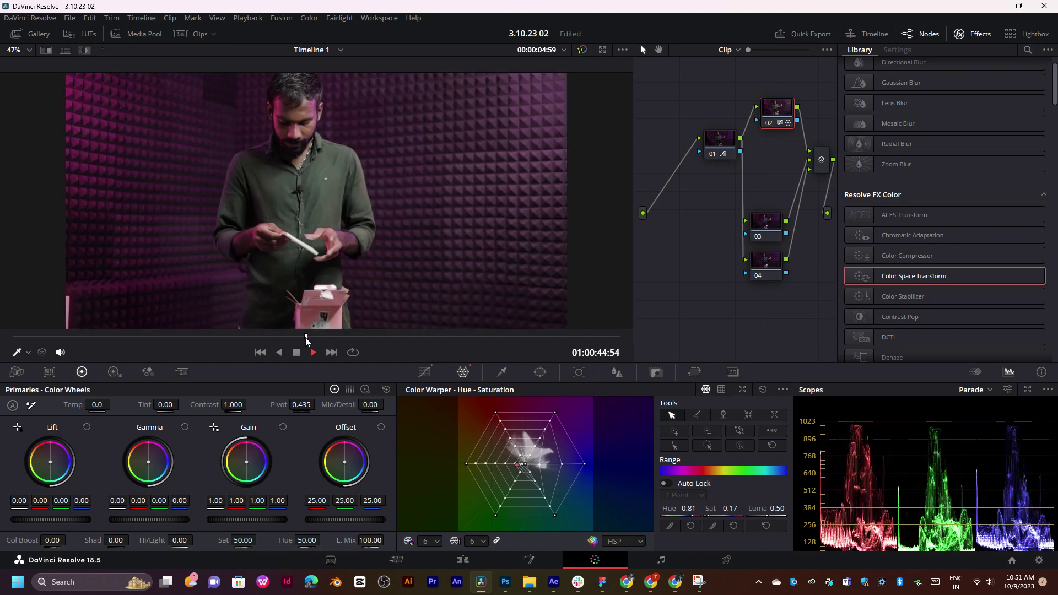
mouse_move(267, 345)
mouse_down()
mouse_move(137, 359)
mouse_move(160, 353)
mouse_up()
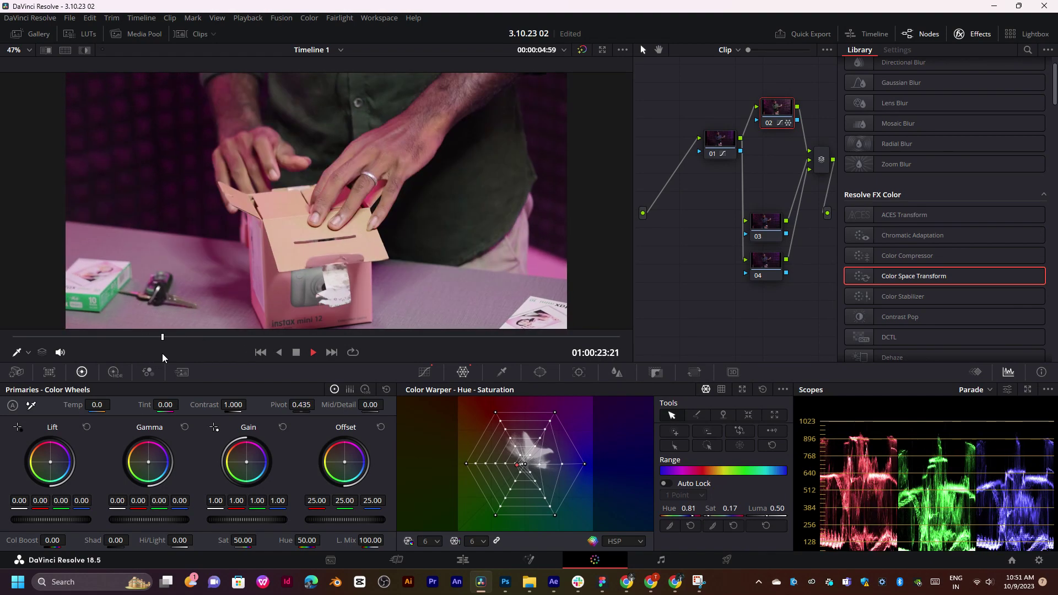
drag(517, 464, 493, 454)
key(ctrl+z)
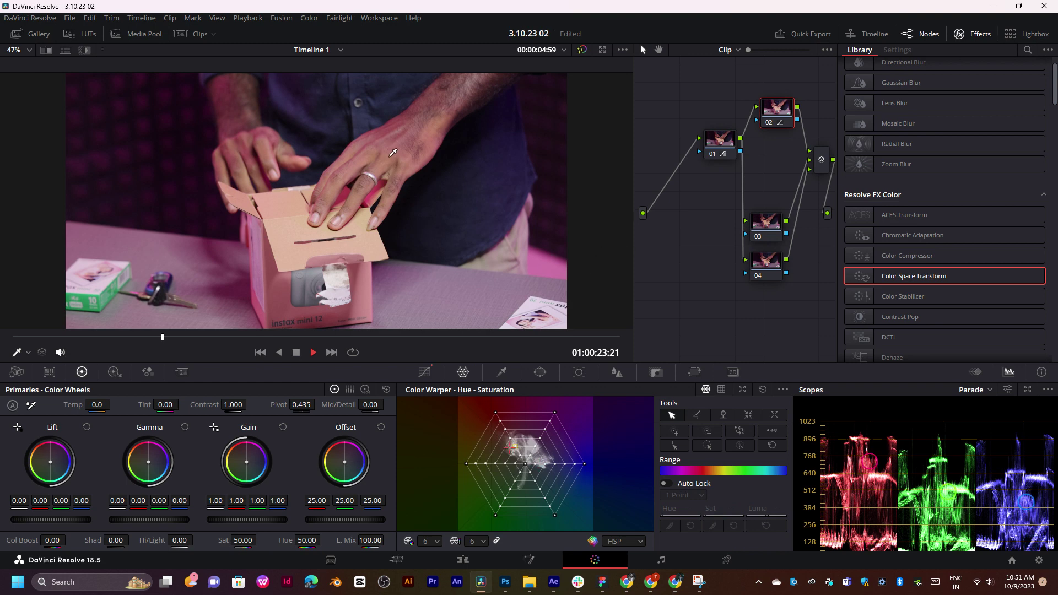
key(ctrl+minus)
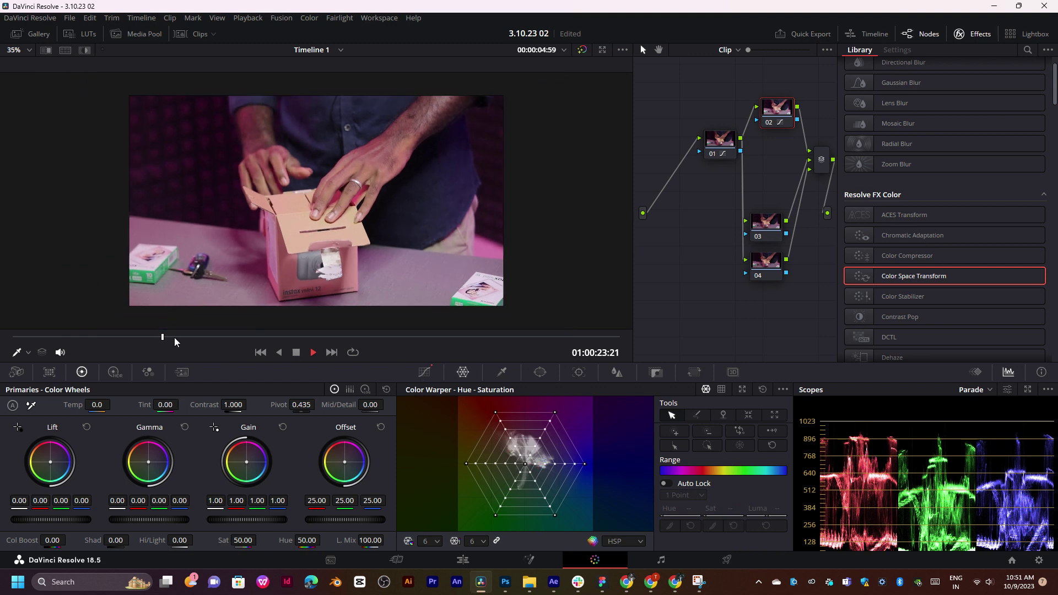
drag(171, 337, 182, 337)
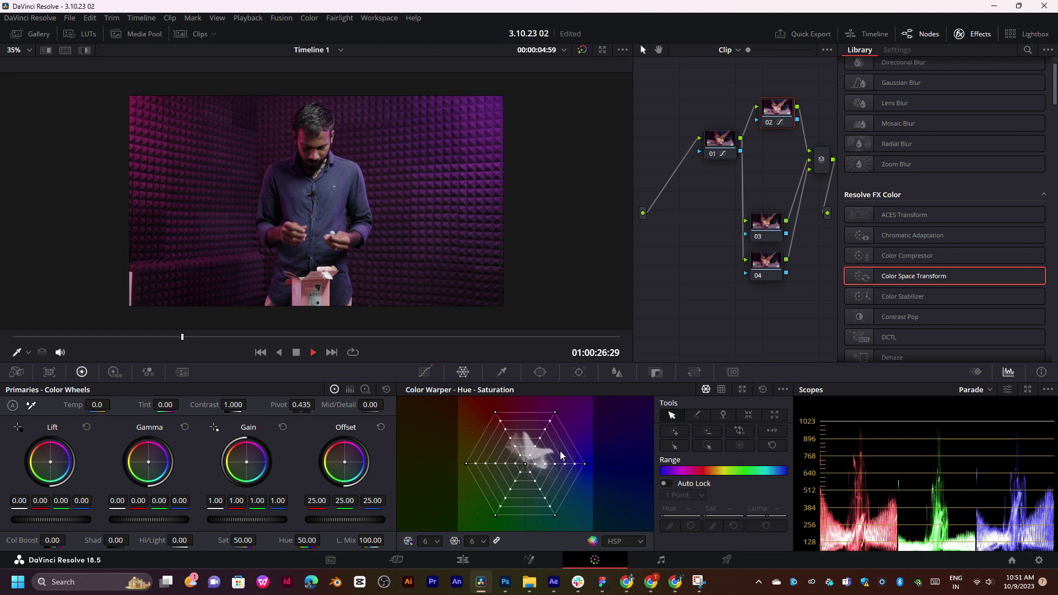
mouse_move(518, 454)
mouse_down()
mouse_move(478, 448)
mouse_move(477, 491)
mouse_up()
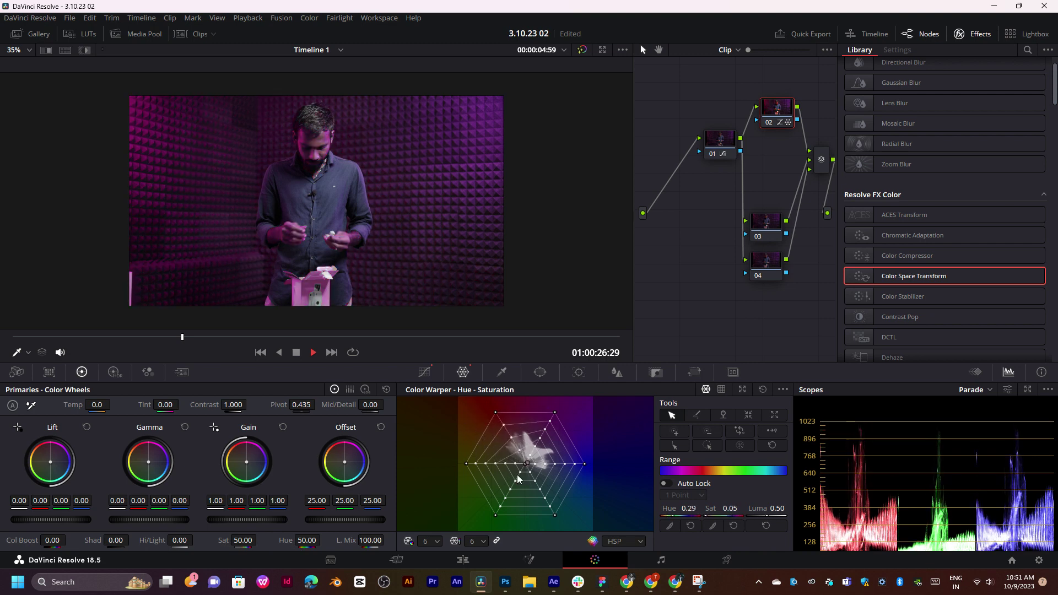
key(ctrl+z)
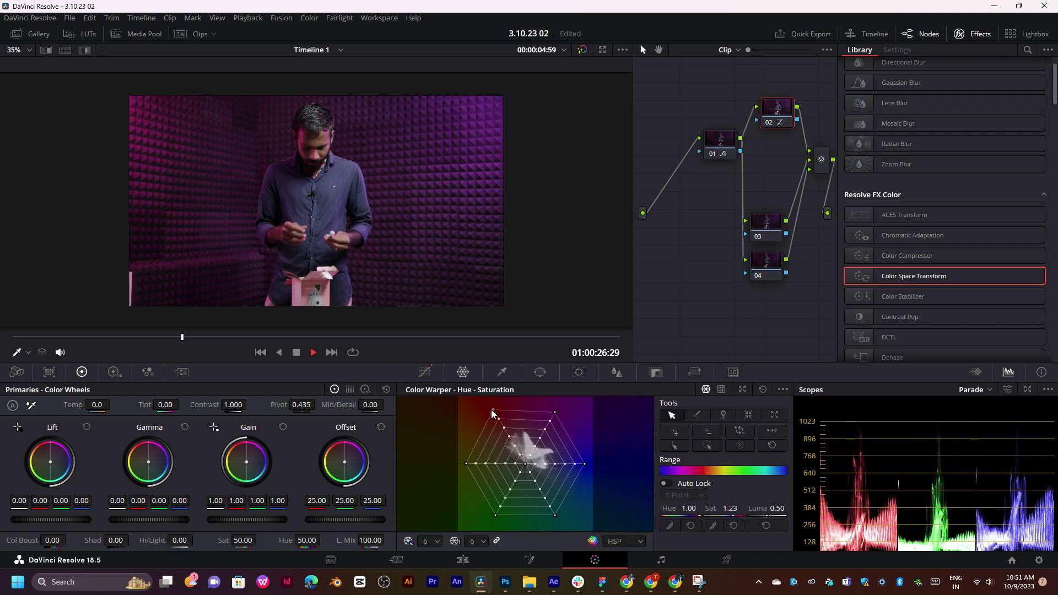
drag(495, 412, 512, 440)
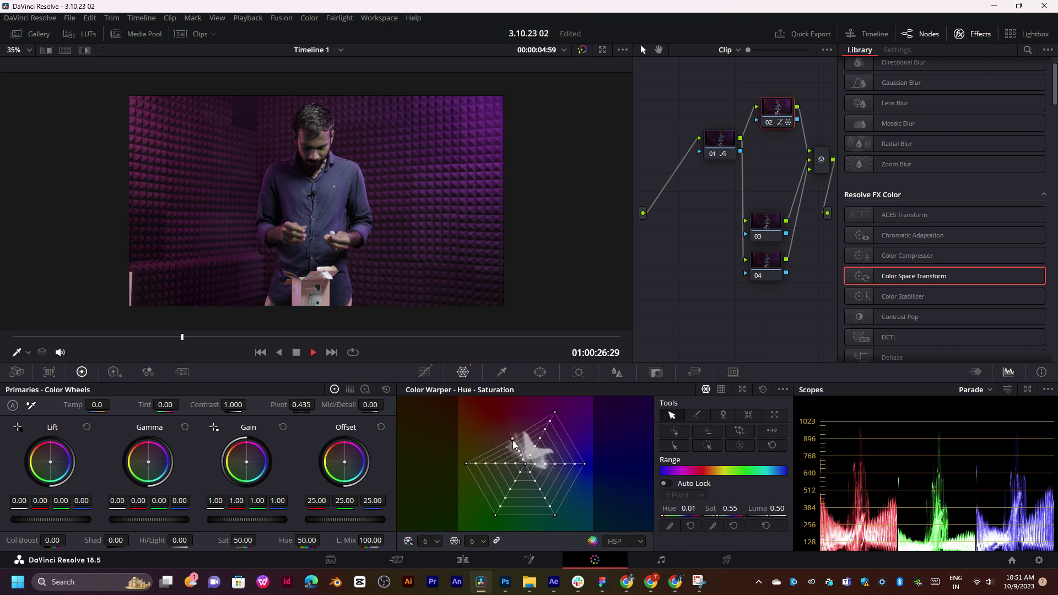
key(ctrl+z)
scroll(310, 191, up, 1)
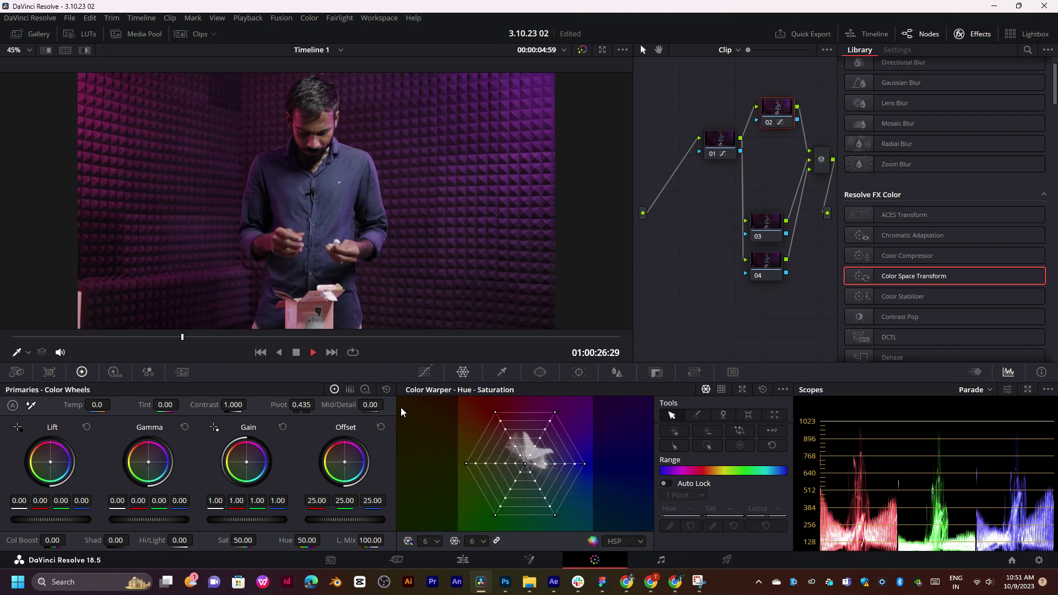
Qualify node 03 on the subject's skin, widening the hue range to width 9.9 with softer edges
click(506, 374)
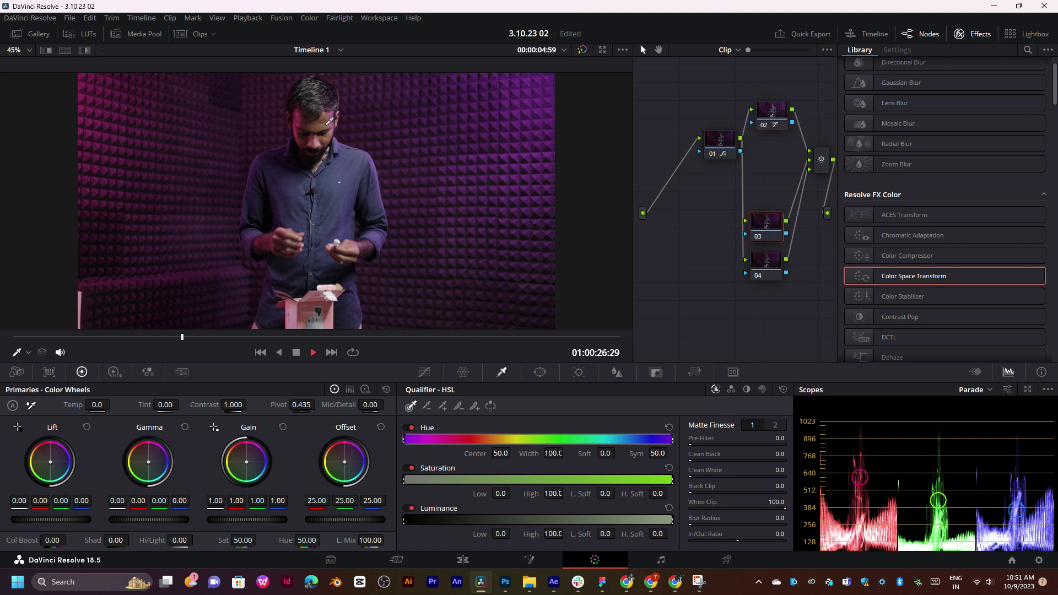
click(447, 299)
drag(490, 439, 510, 441)
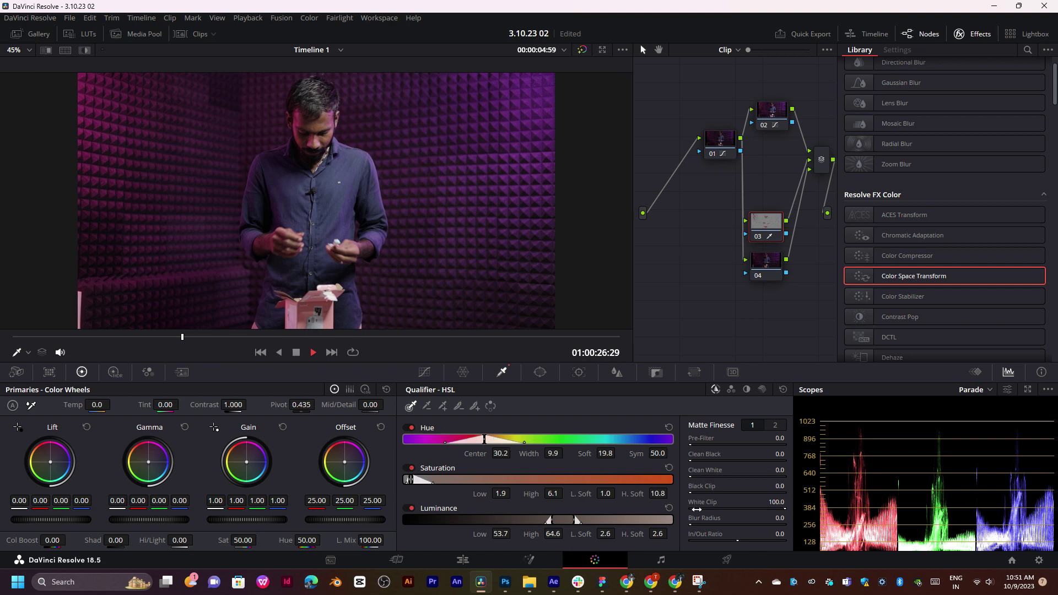
click(541, 372)
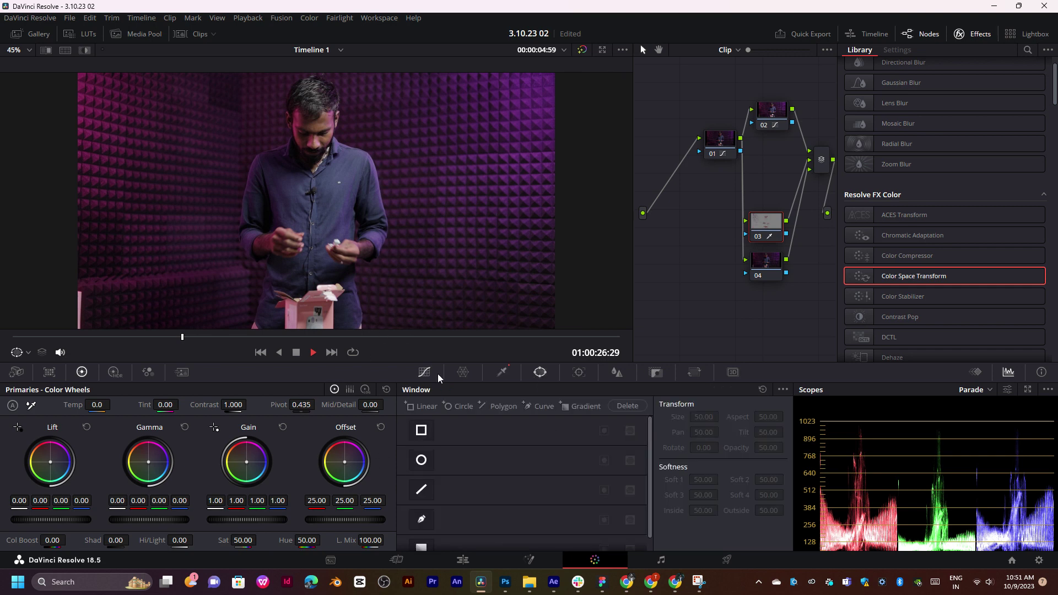
click(462, 373)
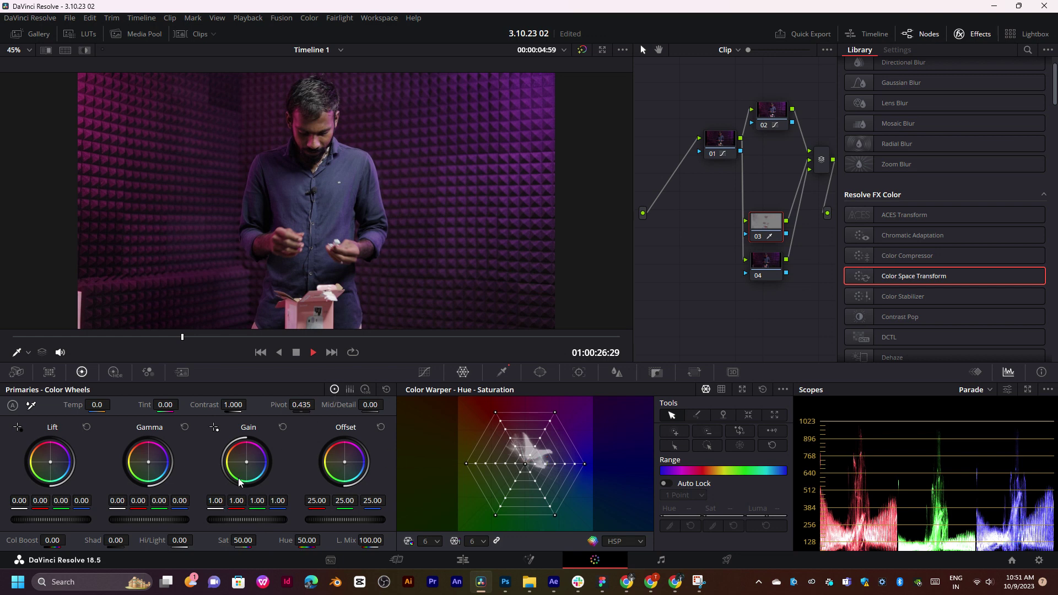
Try brighter Gain on skin node 03, then reset it to 1.00
drag(232, 518, 276, 518)
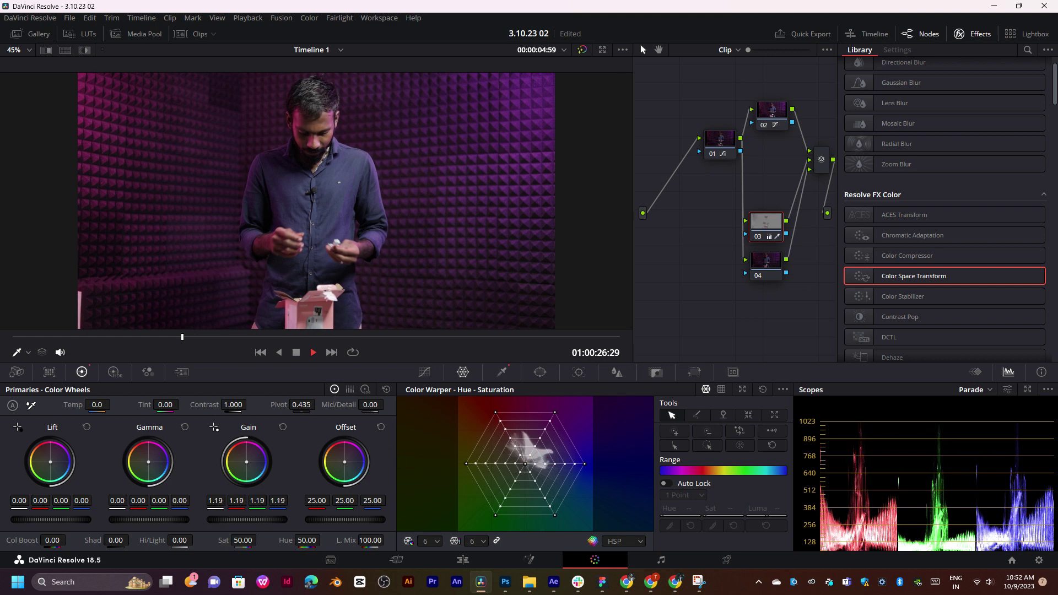
drag(276, 519, 308, 518)
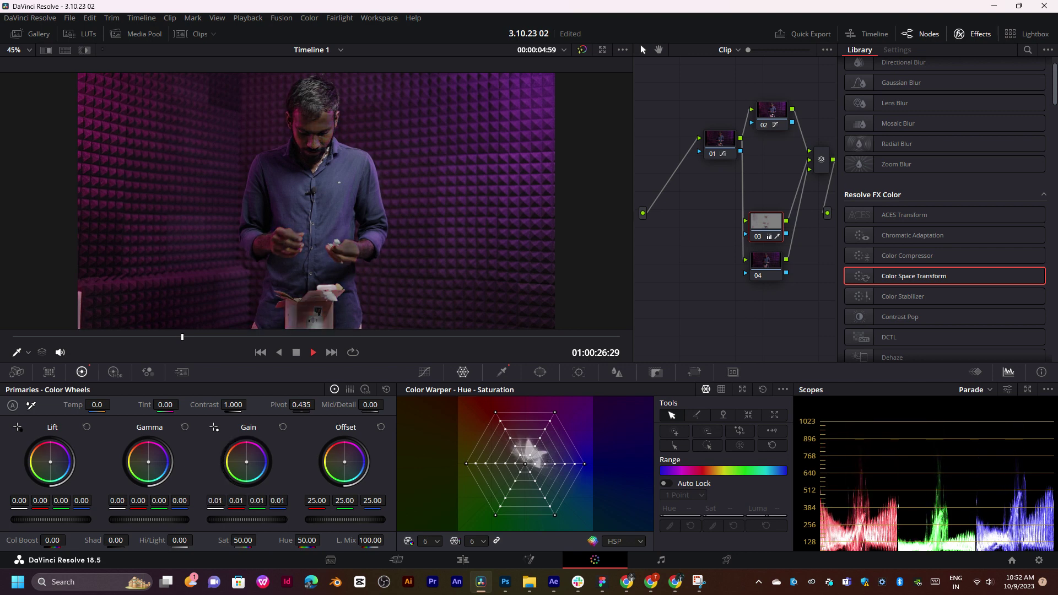
double_click(286, 524)
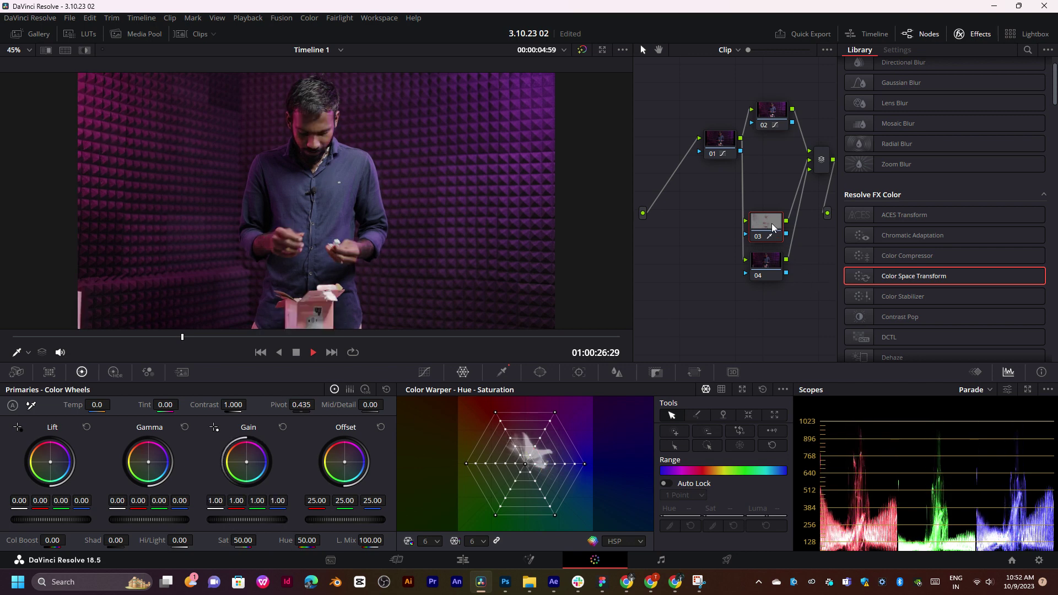
Raise node 04's master Gain to about 1.39 to brighten the image
drag(775, 207, 774, 203)
click(766, 271)
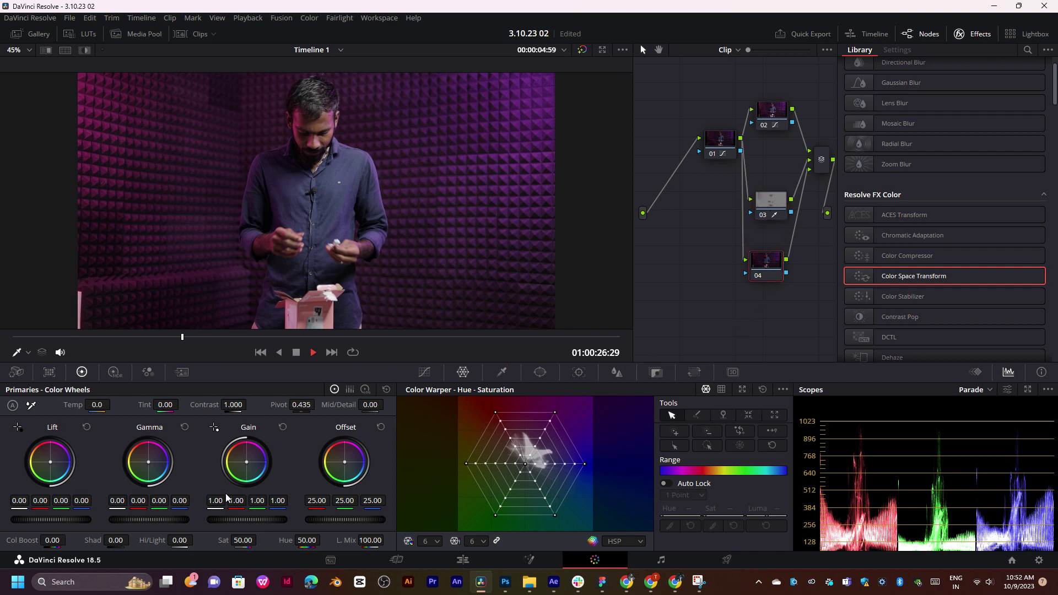
drag(236, 524, 270, 523)
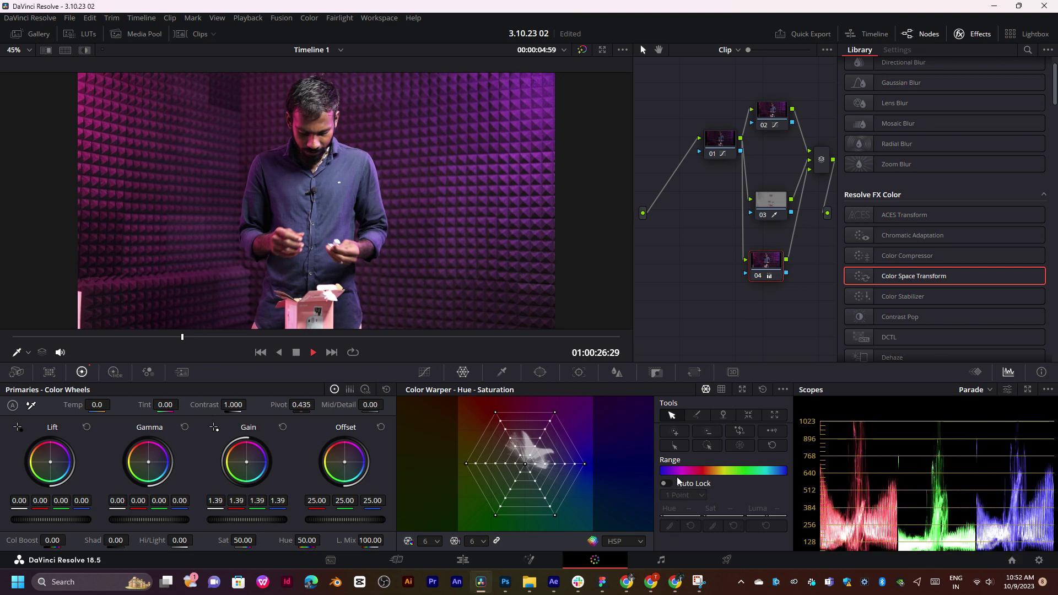
Set the Color Warper's Auto Lock to 10 points
click(684, 495)
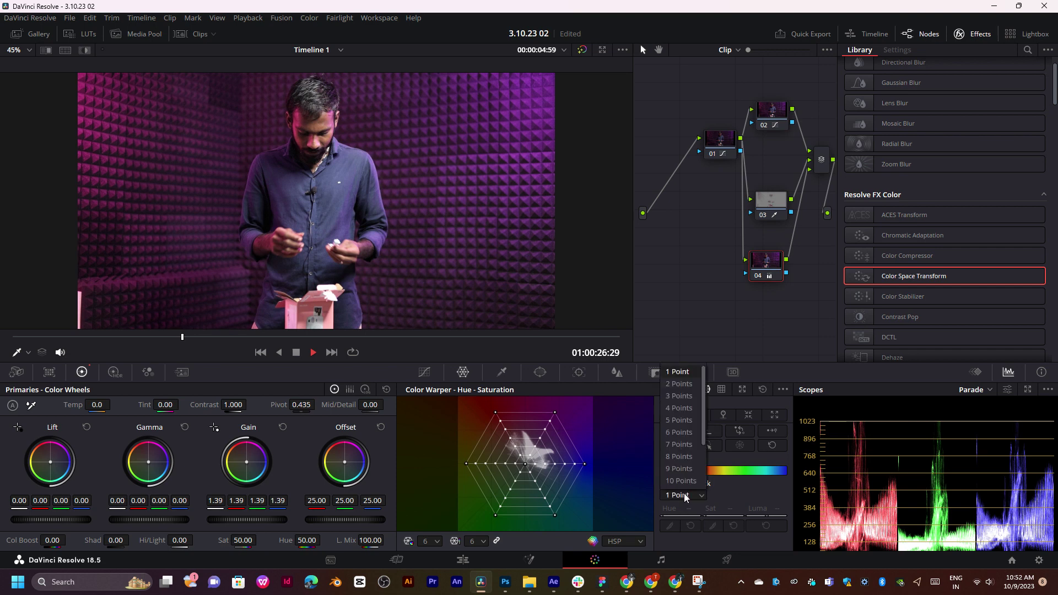
click(679, 386)
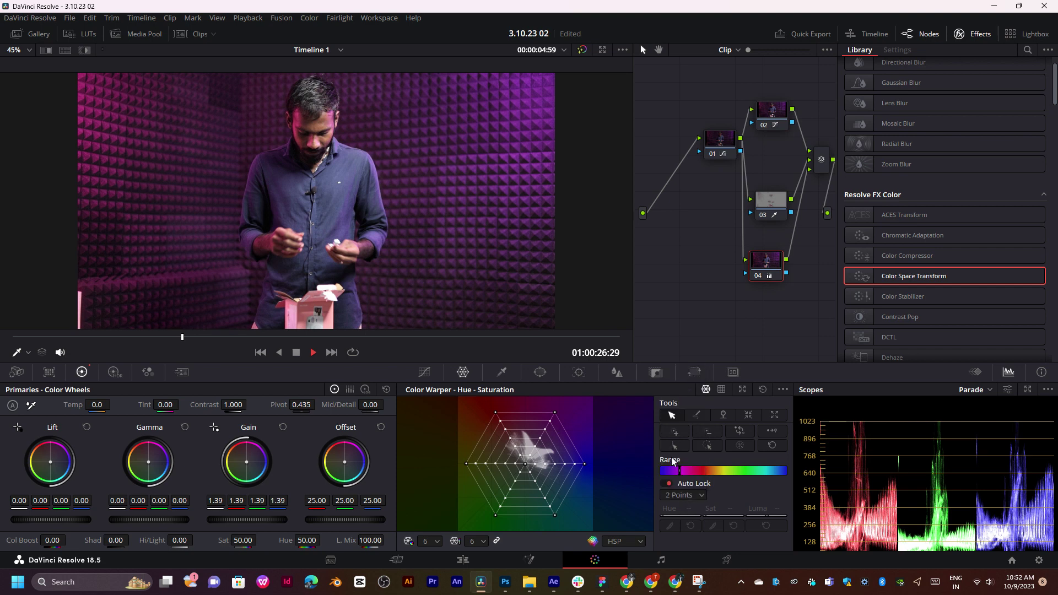
click(679, 498)
click(687, 484)
Test a red hue shift and a teal tint in the hue–saturation warper, undoing both
drag(694, 470, 716, 470)
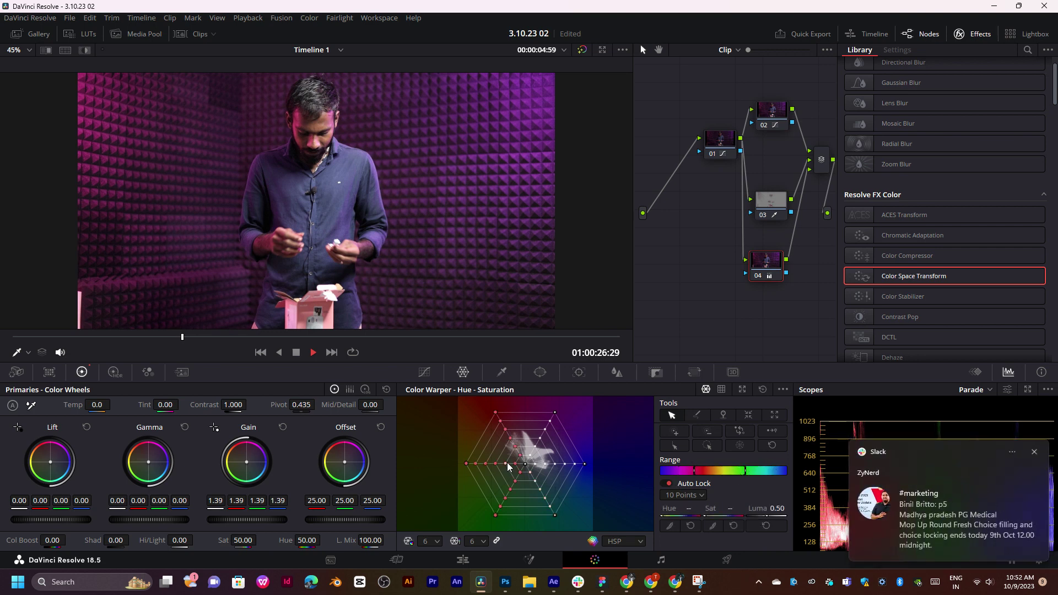
mouse_move(506, 464)
mouse_down()
mouse_move(494, 468)
mouse_move(520, 472)
mouse_move(462, 439)
mouse_move(491, 449)
mouse_up()
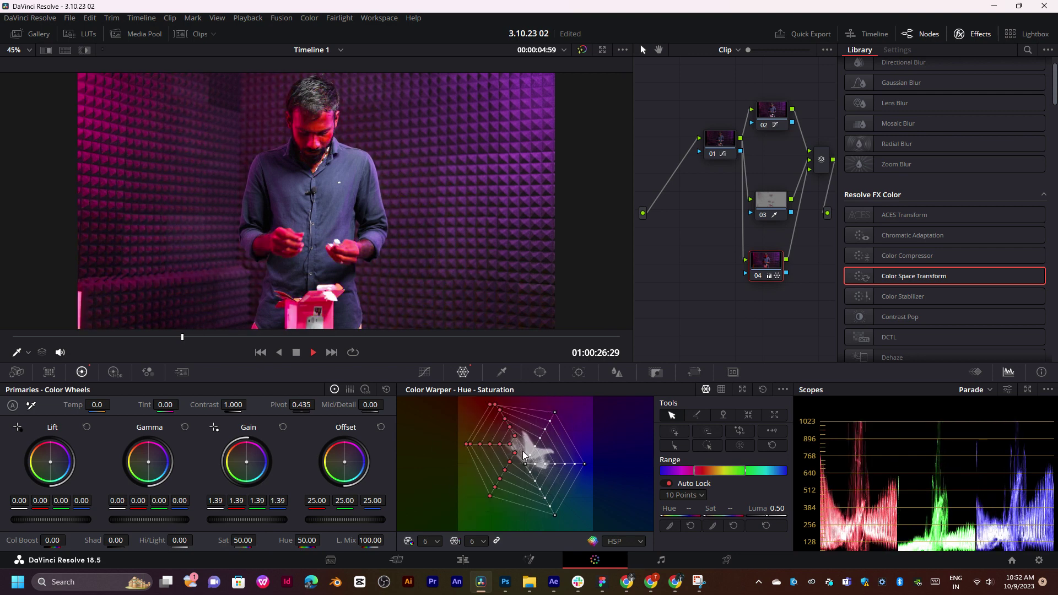
key(ctrl+z)
click(545, 452)
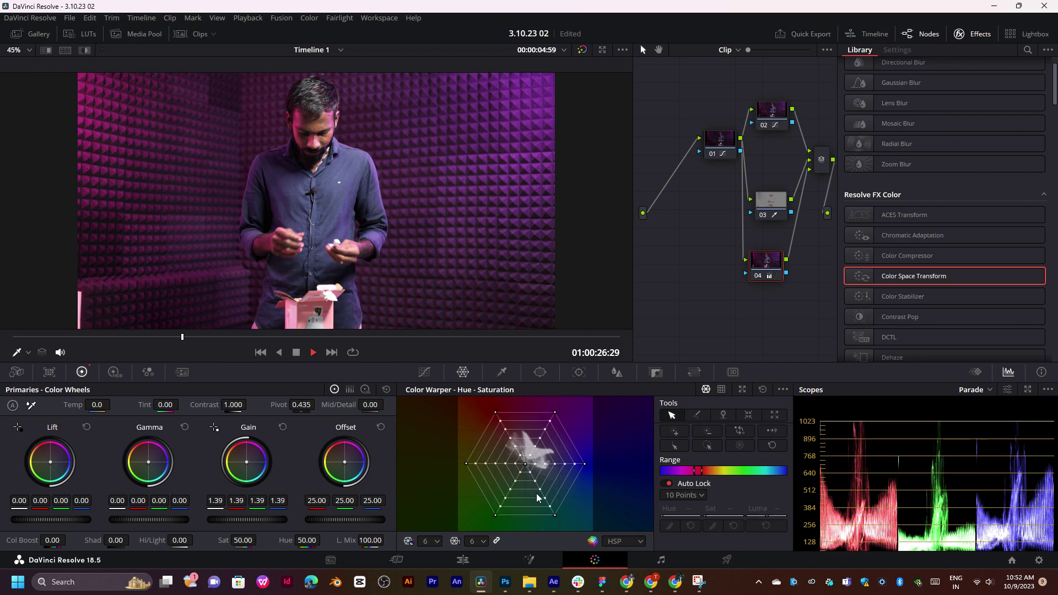
mouse_move(526, 465)
mouse_down()
mouse_move(517, 455)
mouse_move(527, 502)
mouse_move(544, 497)
mouse_up()
drag(153, 340, 170, 341)
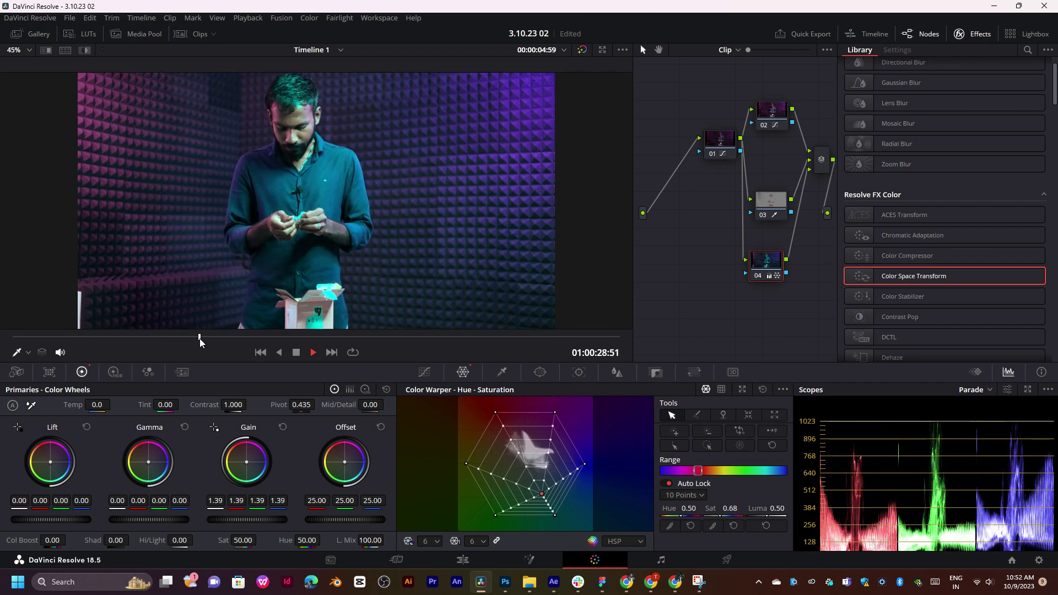
drag(171, 343, 307, 335)
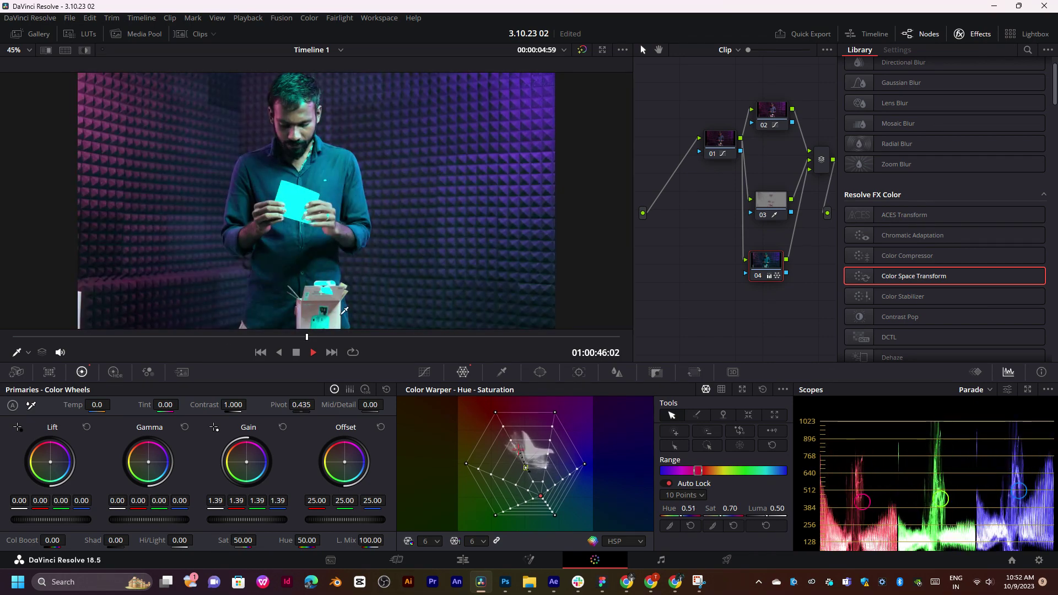
key(ctrl+z)
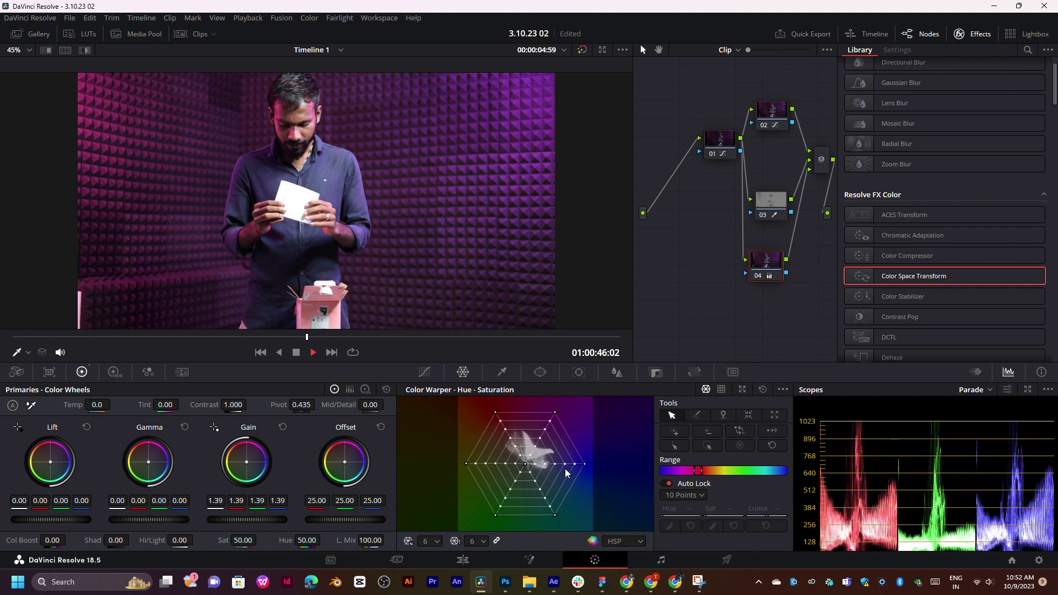
Switch the Color Warper to Chroma–Luma and try raising a grid point, then undo it
click(721, 390)
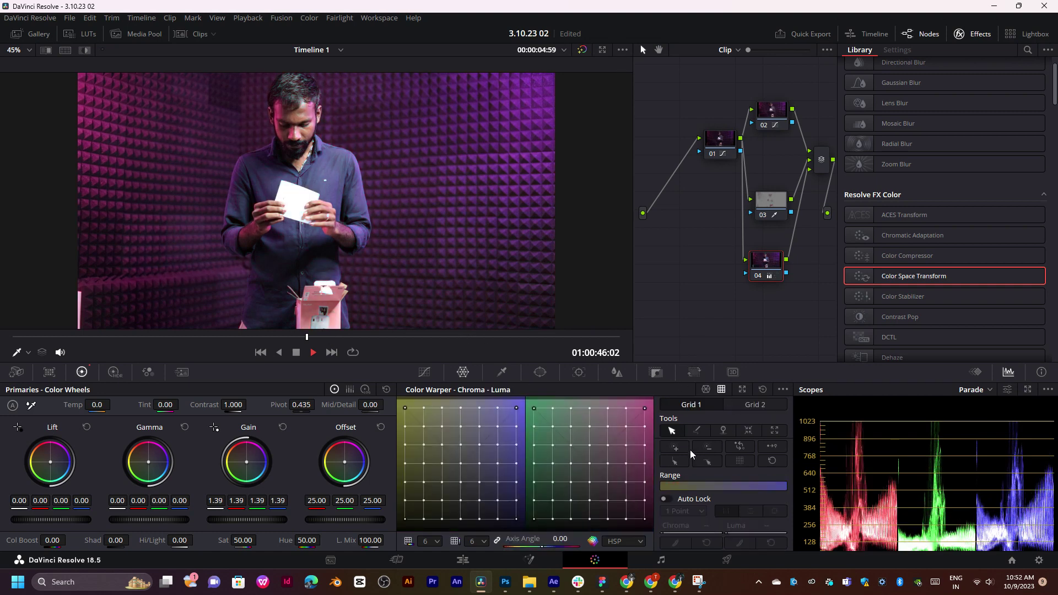
mouse_move(480, 462)
mouse_down()
mouse_move(484, 446)
mouse_move(420, 447)
mouse_move(480, 490)
mouse_move(489, 431)
mouse_up()
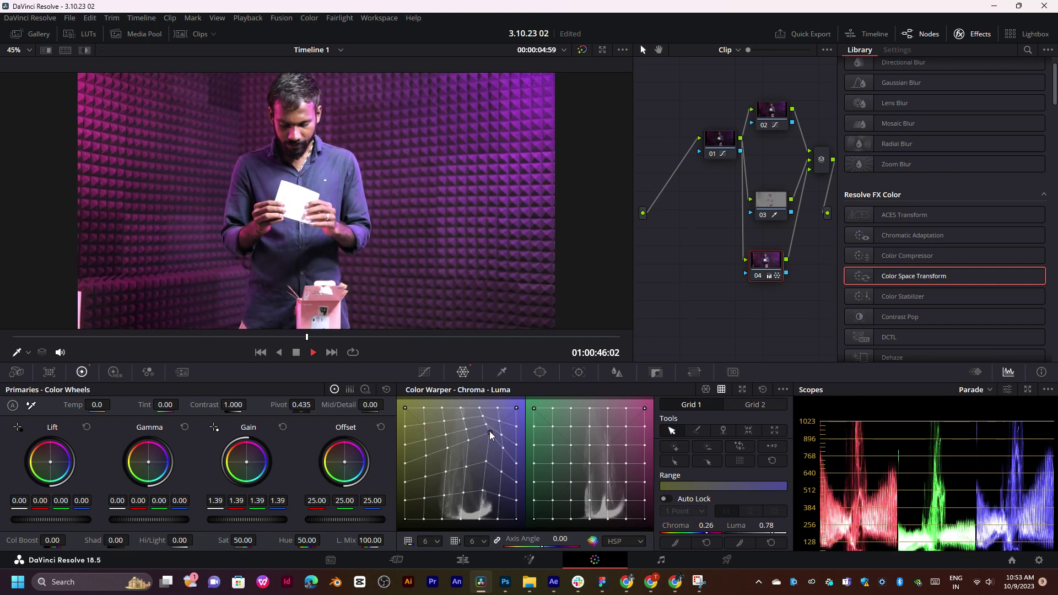
mouse_move(191, 339)
mouse_down()
mouse_move(168, 339)
mouse_move(288, 339)
mouse_up()
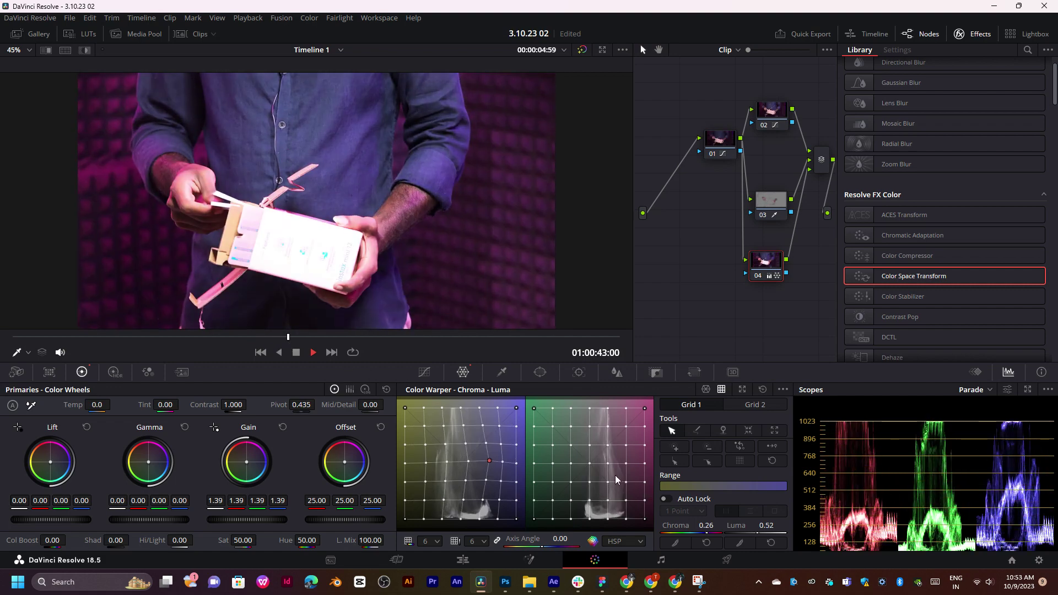
key(ctrl+z)
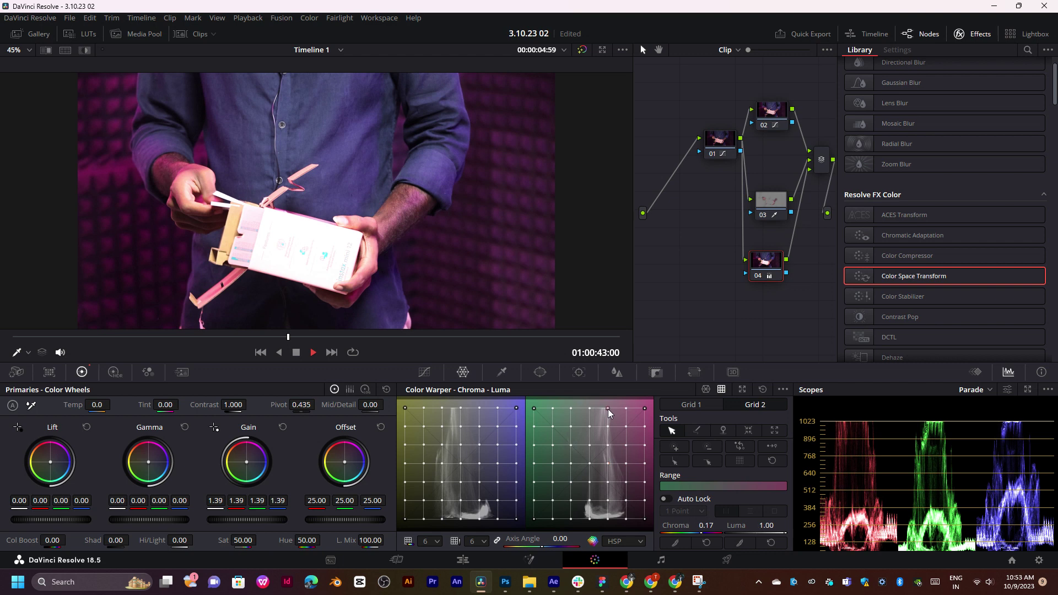
Test and undo warps on the top-right, mid and bottom grid points, keeping the mesh default
drag(608, 409, 647, 415)
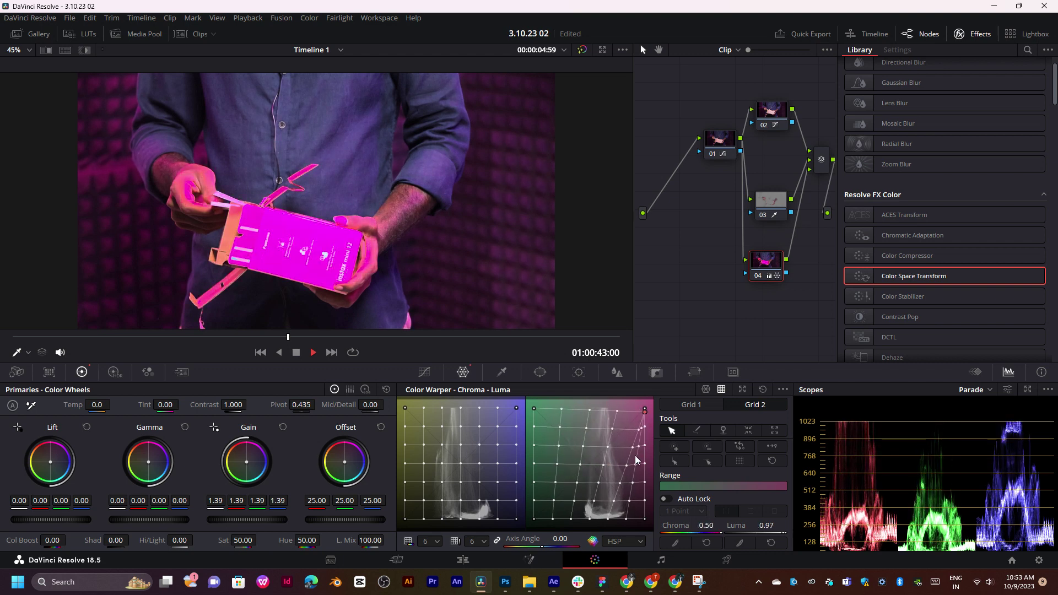
key(ctrl+z)
drag(619, 445, 595, 448)
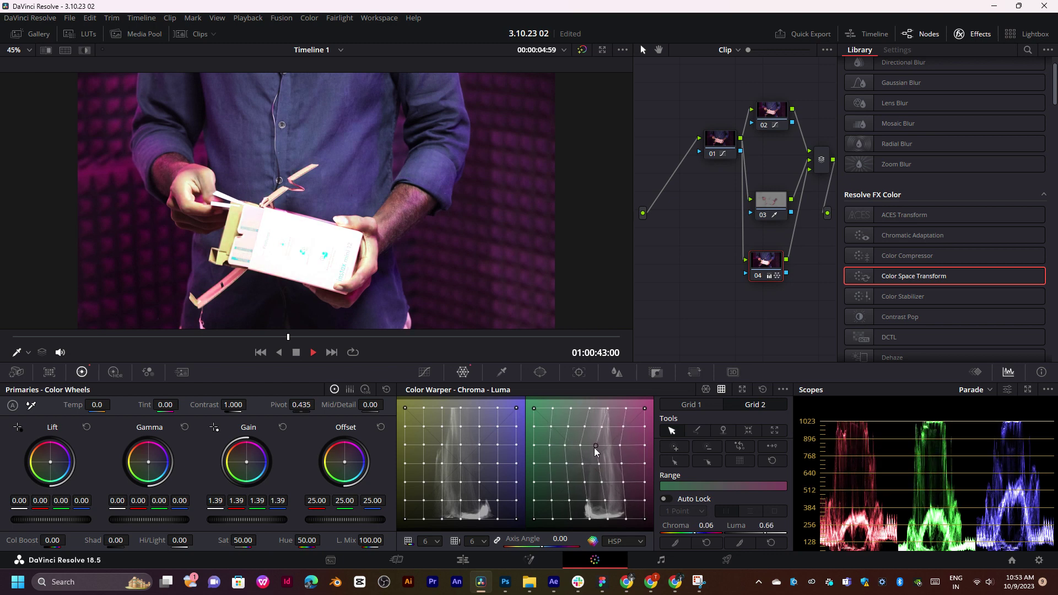
key(ctrl+z)
key(ctrl+z)
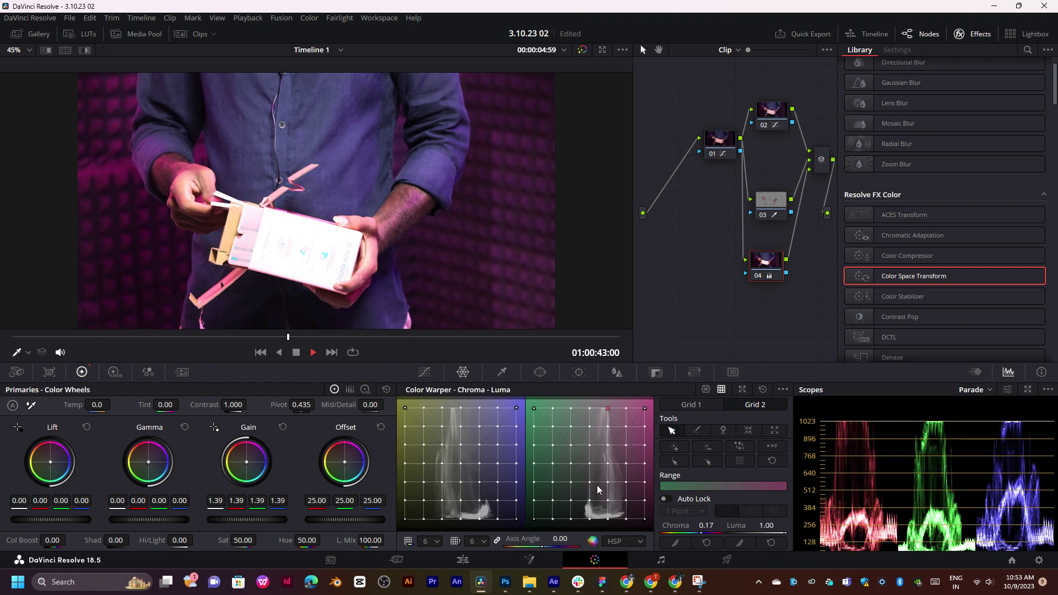
drag(589, 501, 581, 501)
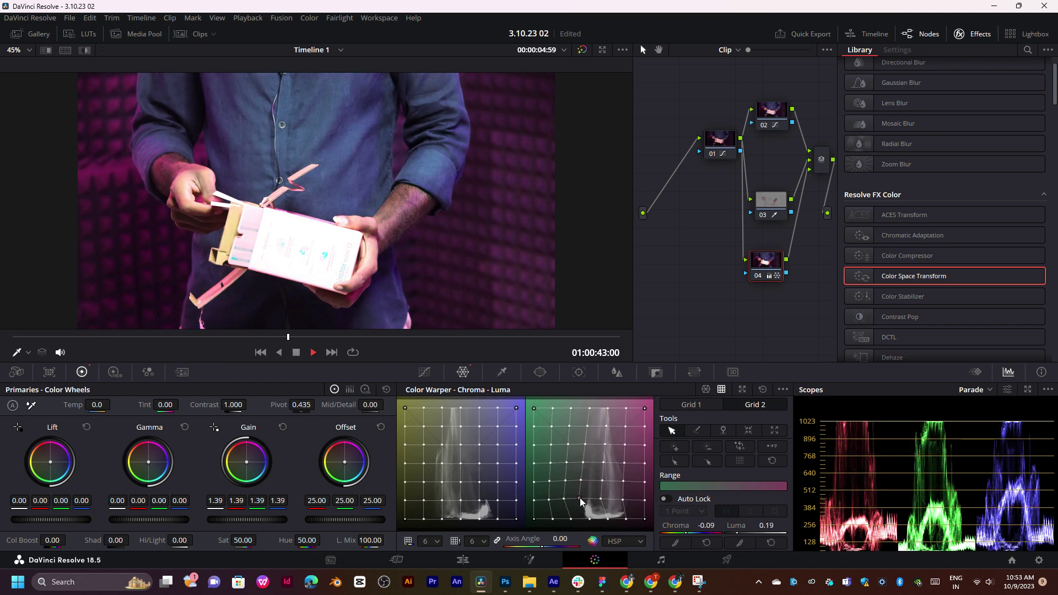
key(ctrl+z)
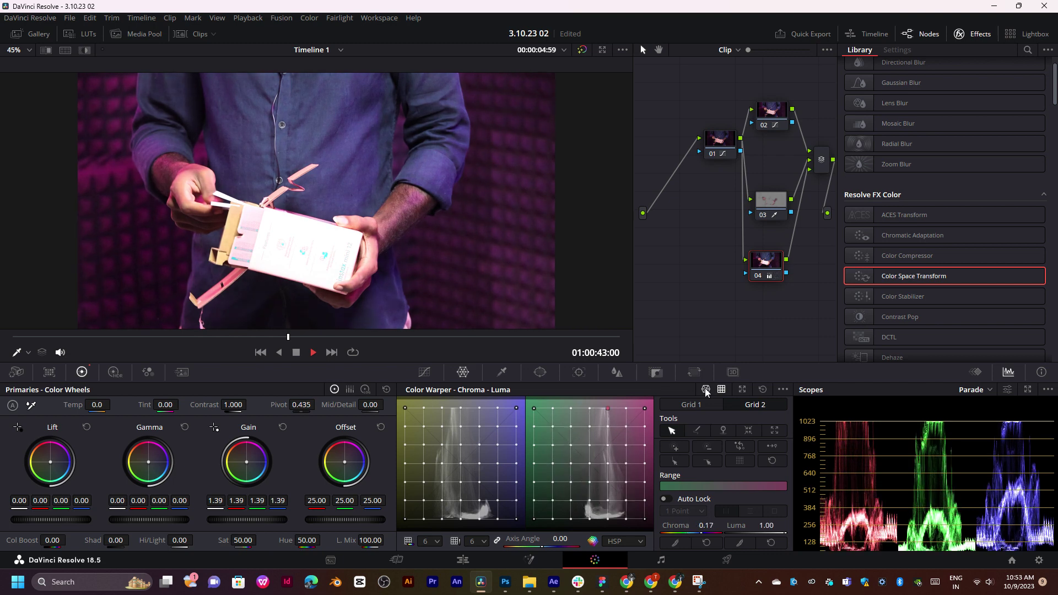
Deselect the warper point and bring up the Blur tools, checking a couple of frames
click(764, 390)
click(580, 374)
click(616, 373)
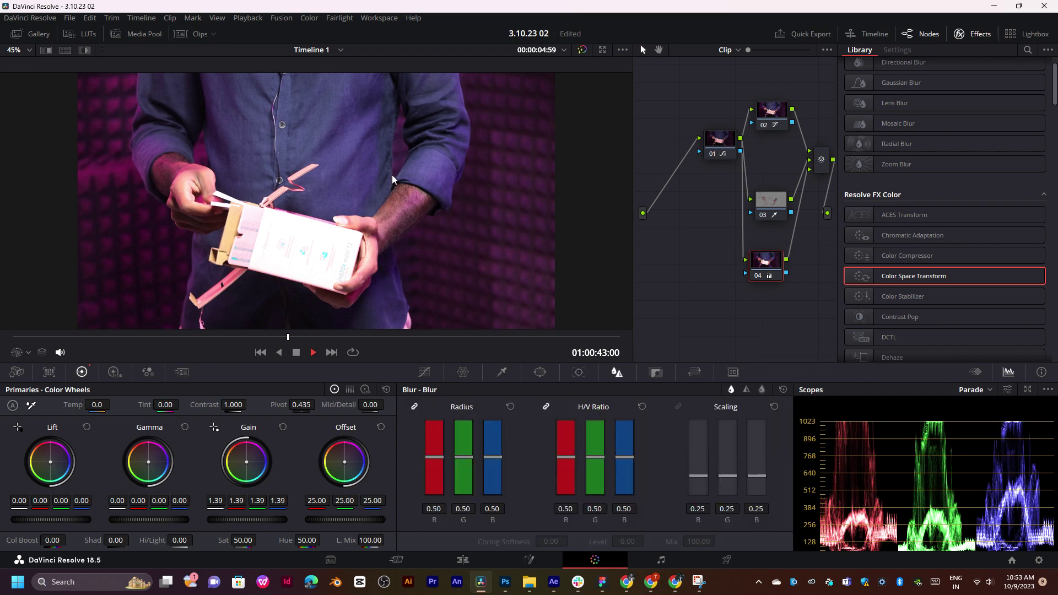
scroll(392, 174, down, 2)
scroll(391, 175, up, 1)
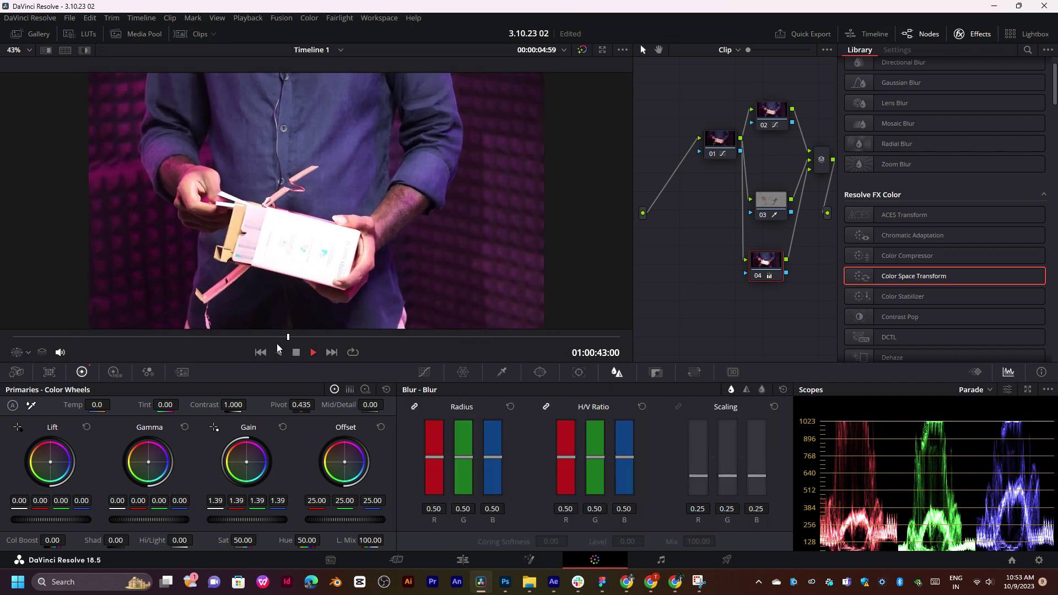
drag(245, 336, 233, 337)
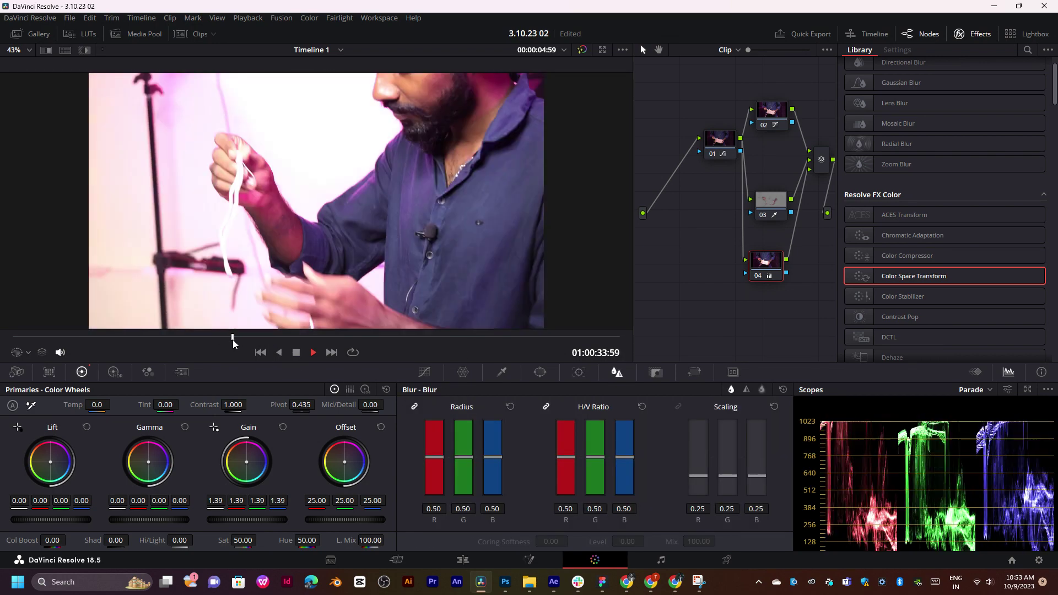
drag(233, 336, 267, 337)
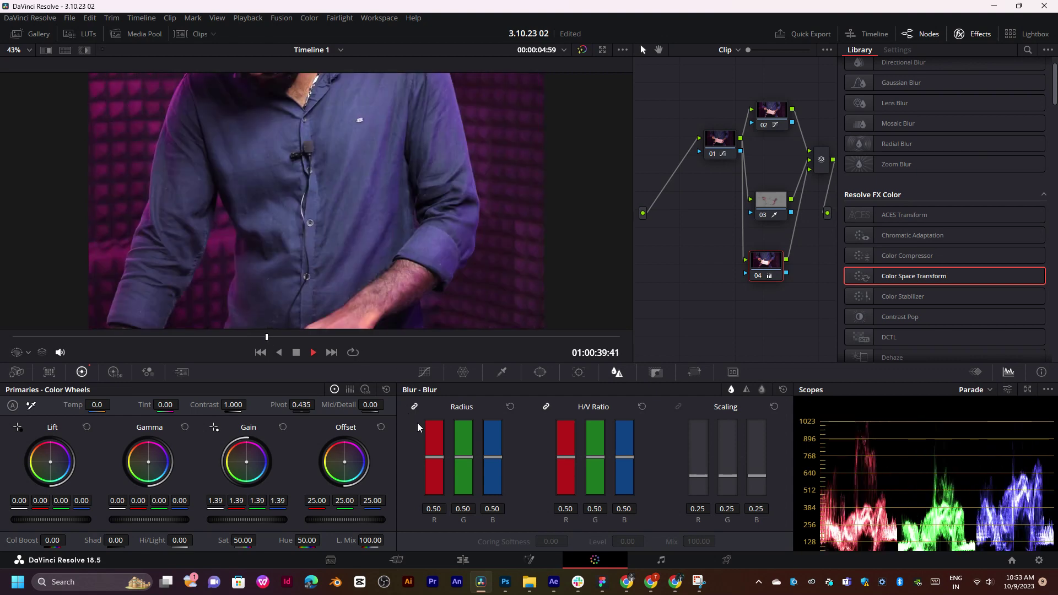
Try raising the blur radius, then lowering it to 0.61, and undo the change
mouse_move(435, 457)
mouse_down()
mouse_move(452, 409)
mouse_move(448, 428)
mouse_up()
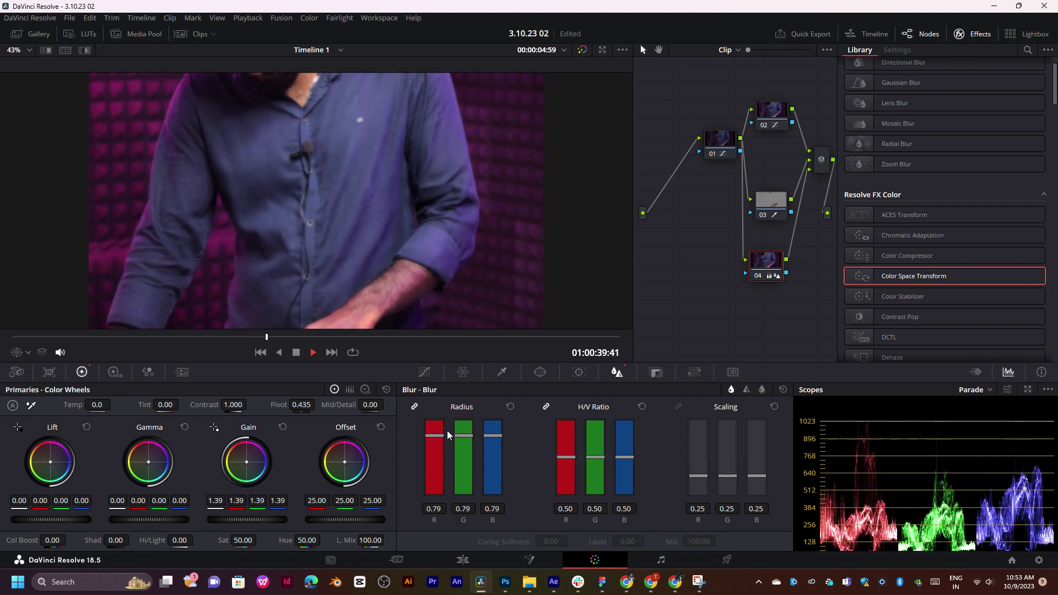
drag(448, 428, 455, 447)
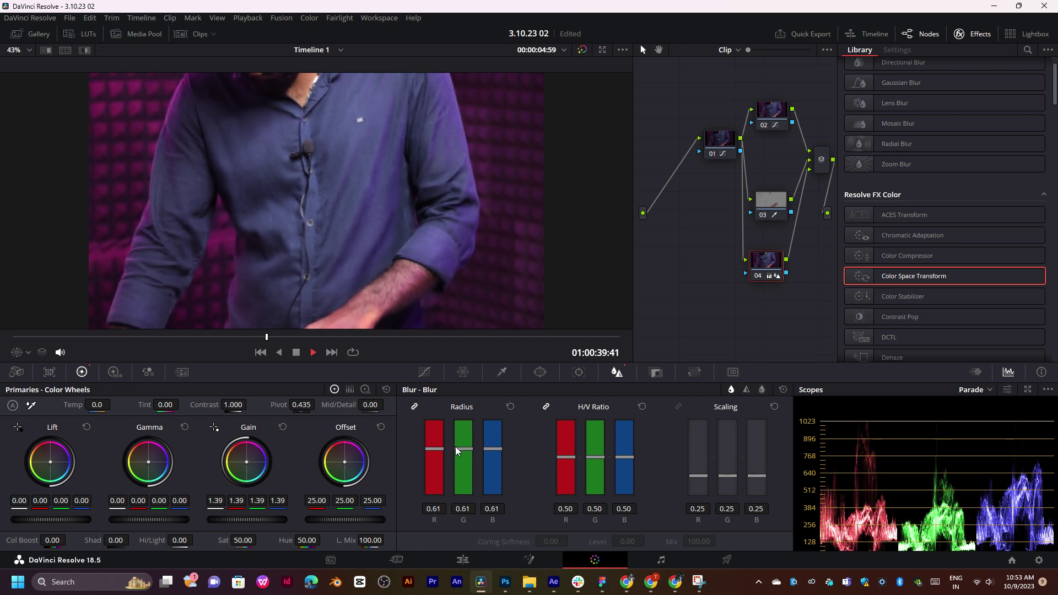
scroll(362, 192, down, 2)
drag(243, 340, 246, 338)
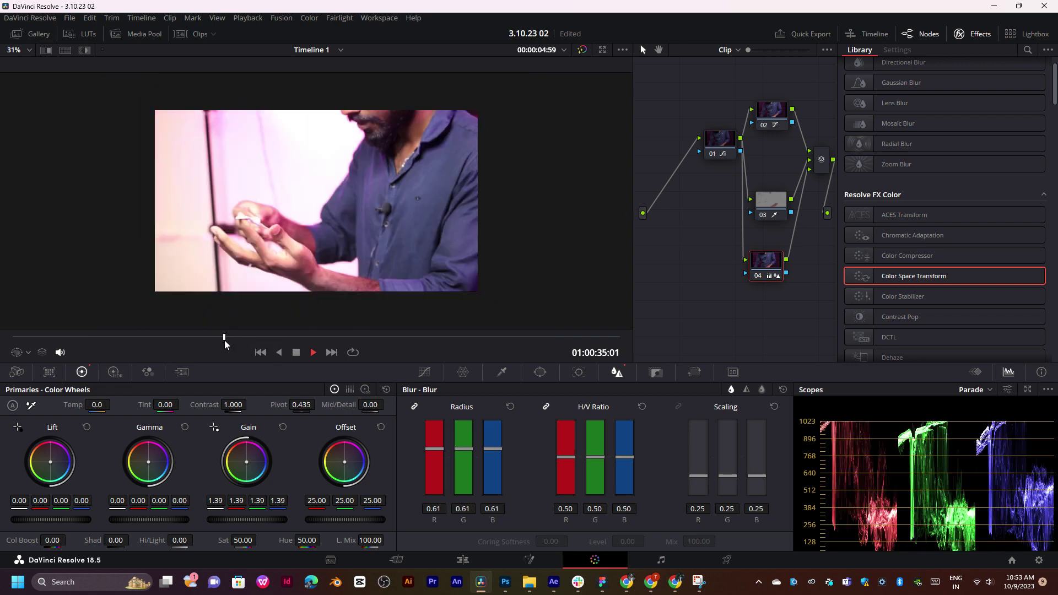
scroll(286, 107, up, 2)
scroll(287, 123, up, 2)
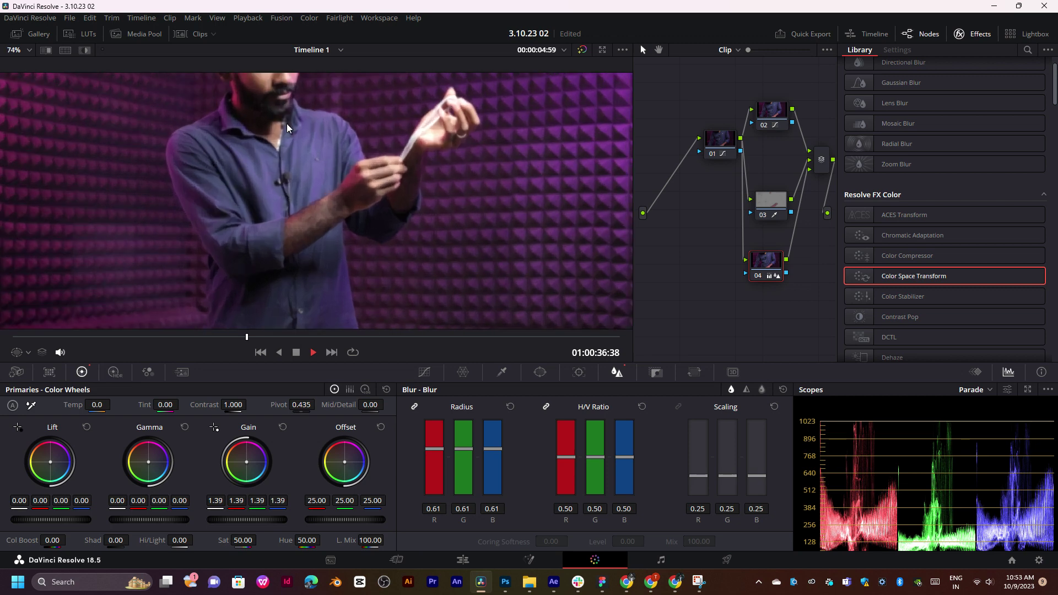
scroll(309, 190, down, 2)
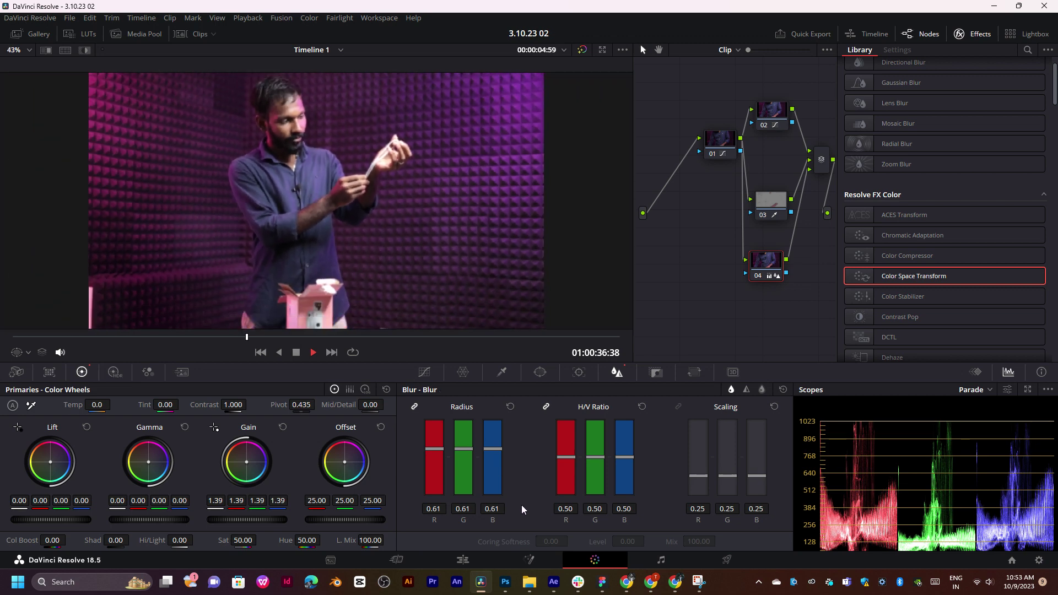
key(ctrl+z)
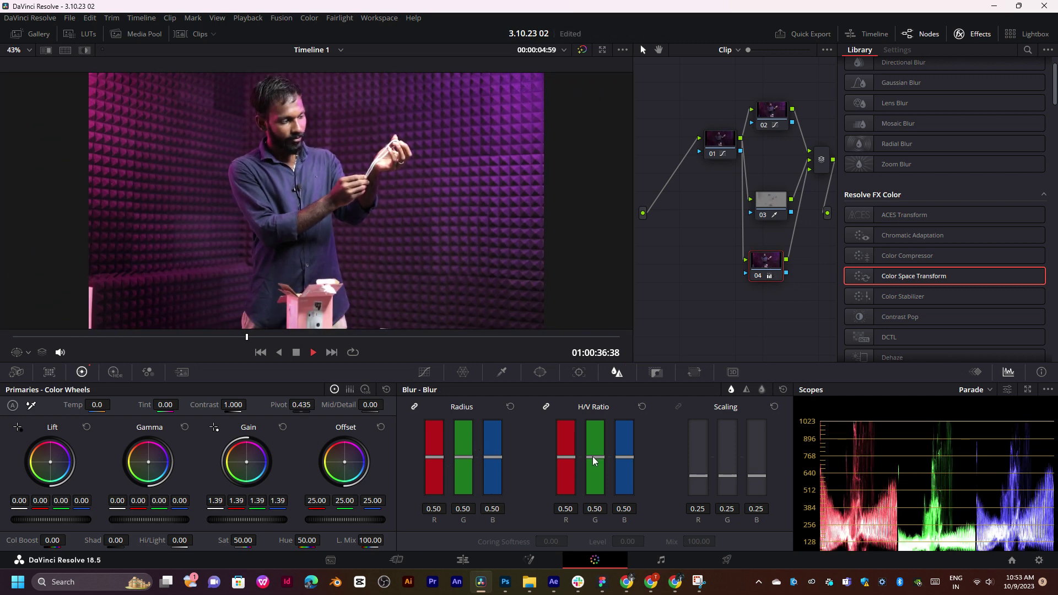
Test blur H/V ratio values 0.00, 0.77 and 1.00, then reset it to default
drag(593, 456, 619, 473)
key(ctrl+z)
scroll(313, 161, up, 2)
scroll(333, 214, up, 2)
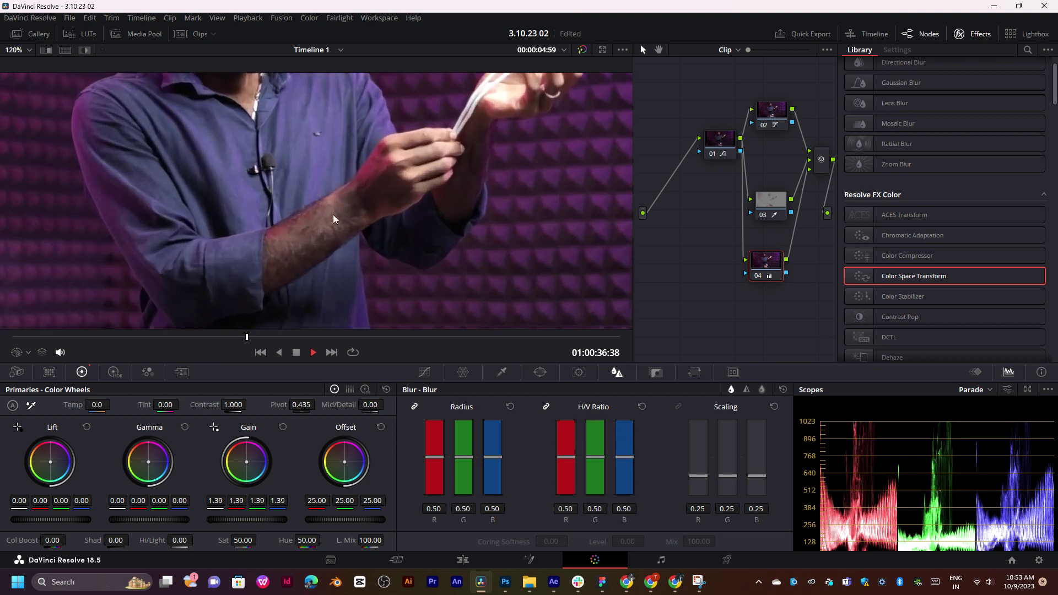
scroll(343, 225, up, 3)
drag(589, 443, 568, 437)
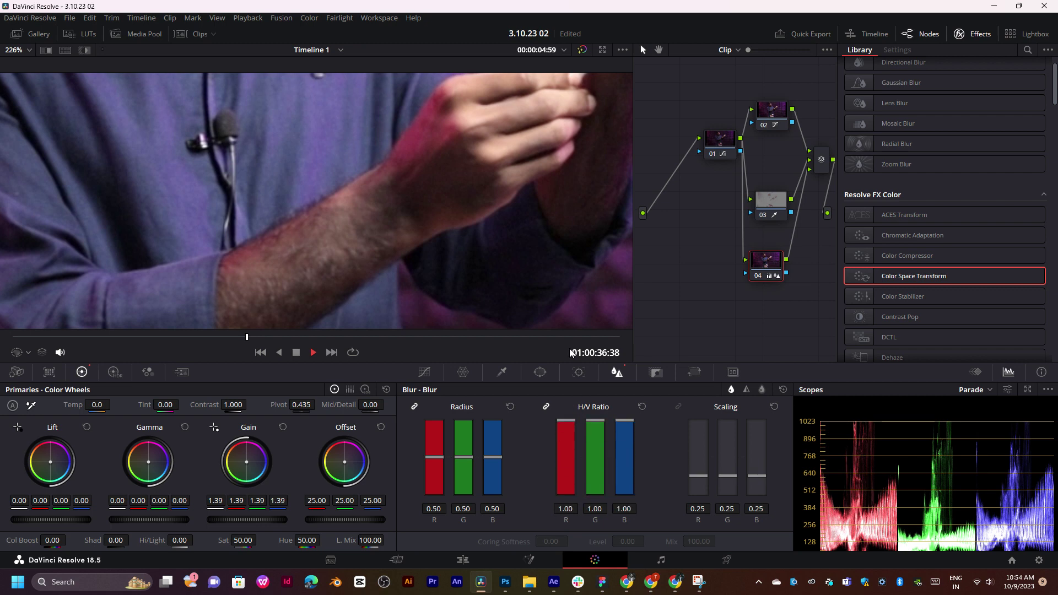
mouse_move(568, 437)
mouse_down()
mouse_move(577, 398)
mouse_move(583, 495)
mouse_up()
click(644, 406)
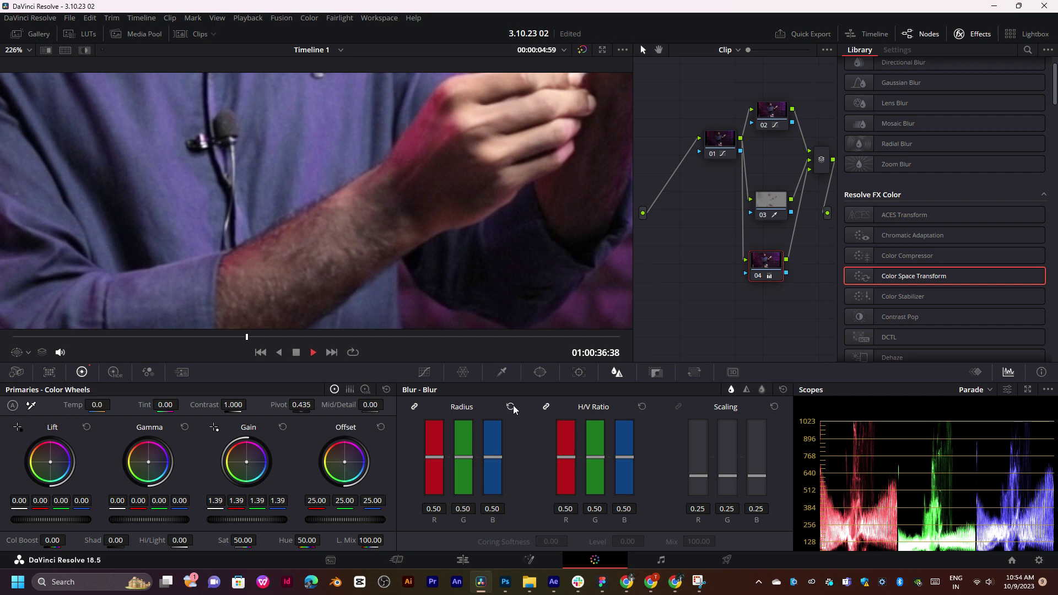
Try Sharpen scaling 1.00 and reset it to 0.25, then adjust and reset the Mist scaling
click(747, 389)
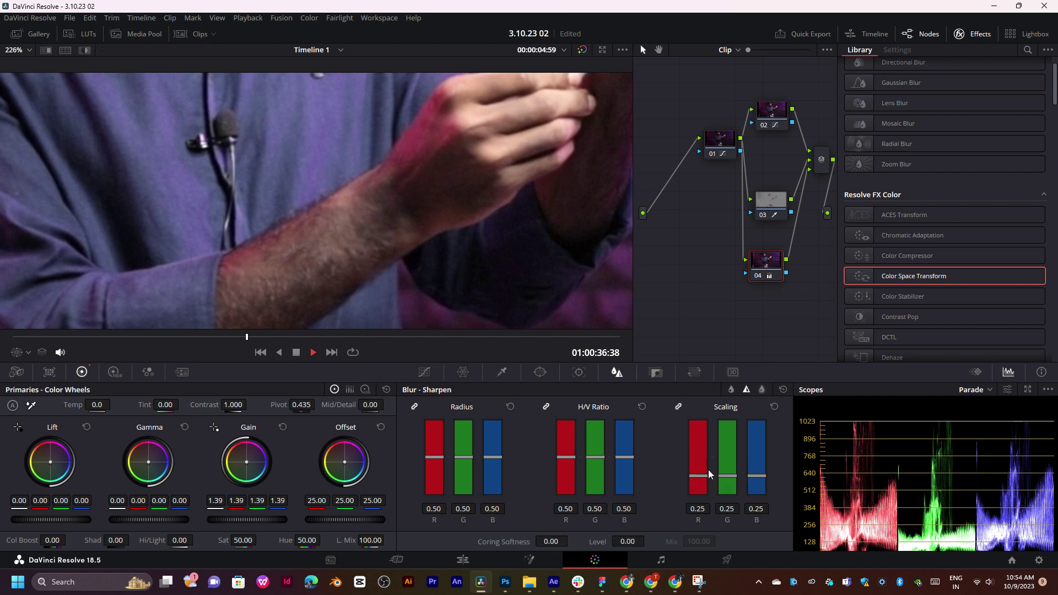
drag(726, 475, 727, 420)
double_click(719, 420)
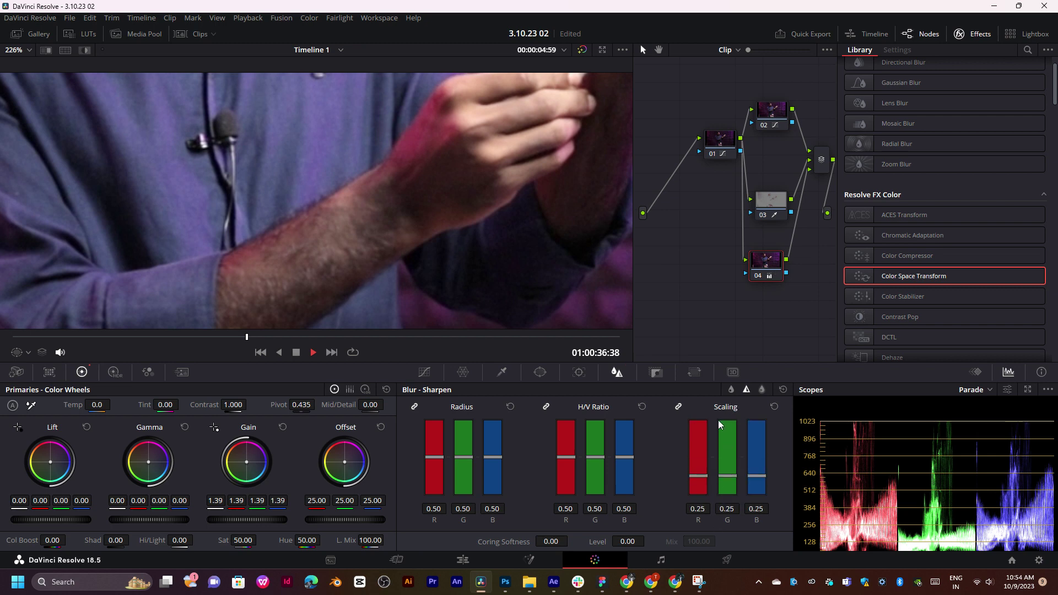
click(762, 389)
drag(698, 468, 698, 474)
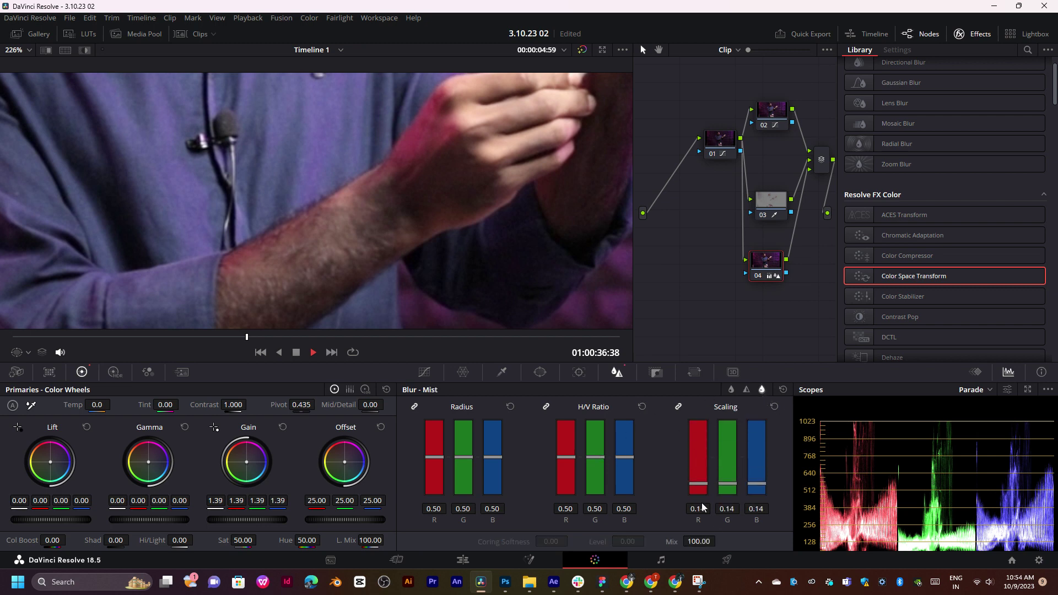
click(783, 390)
Look through the Tracker, Key and Sizing palettes, ending on the HSL qualifier
click(580, 373)
click(654, 374)
scroll(456, 205, down, 1)
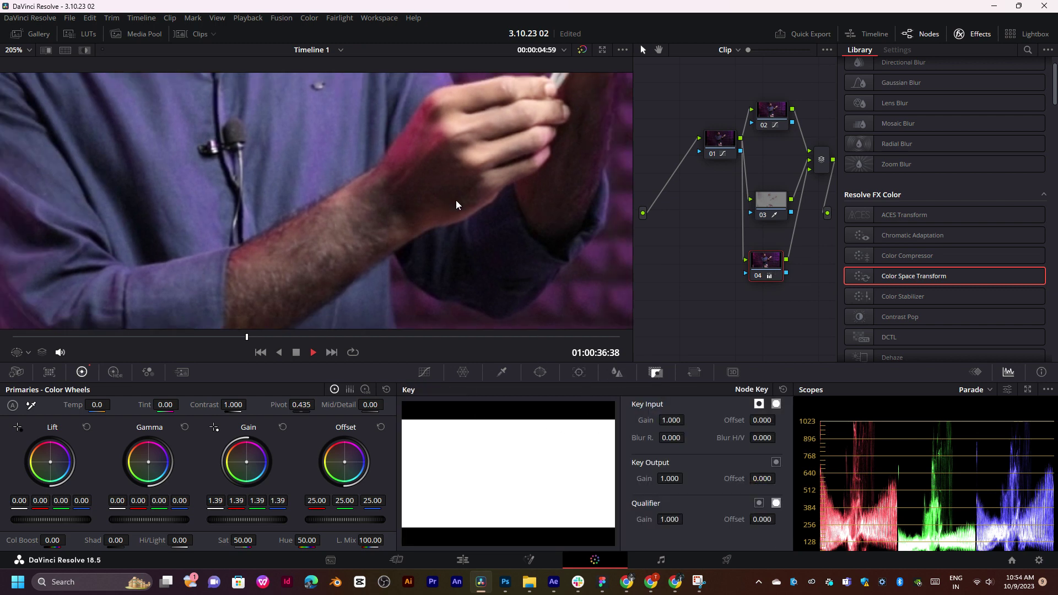
scroll(455, 202, down, 3)
scroll(353, 187, down, 2)
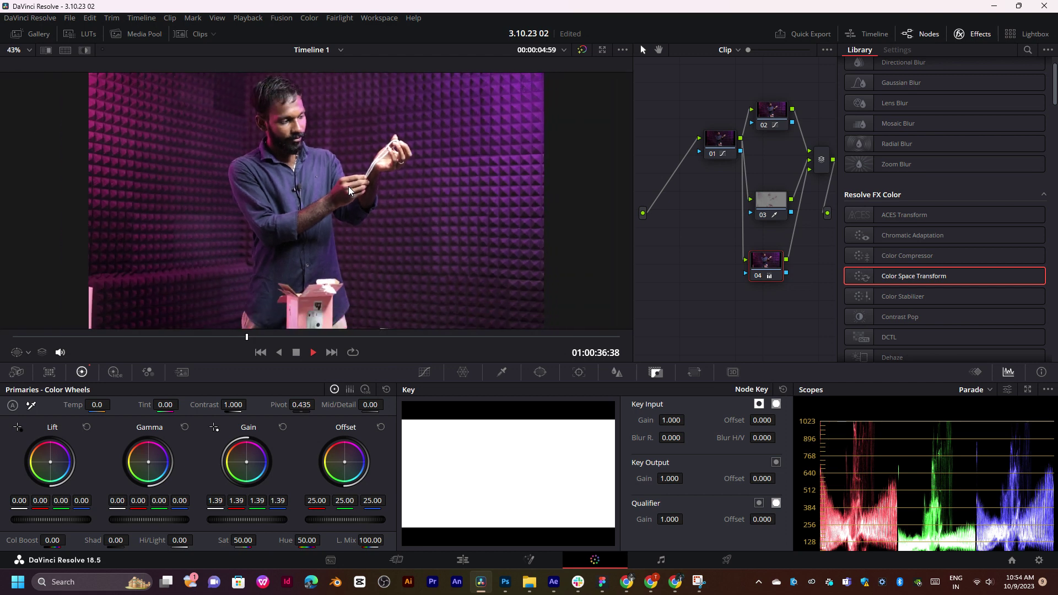
scroll(331, 196, up, 2)
scroll(342, 248, down, 2)
click(694, 373)
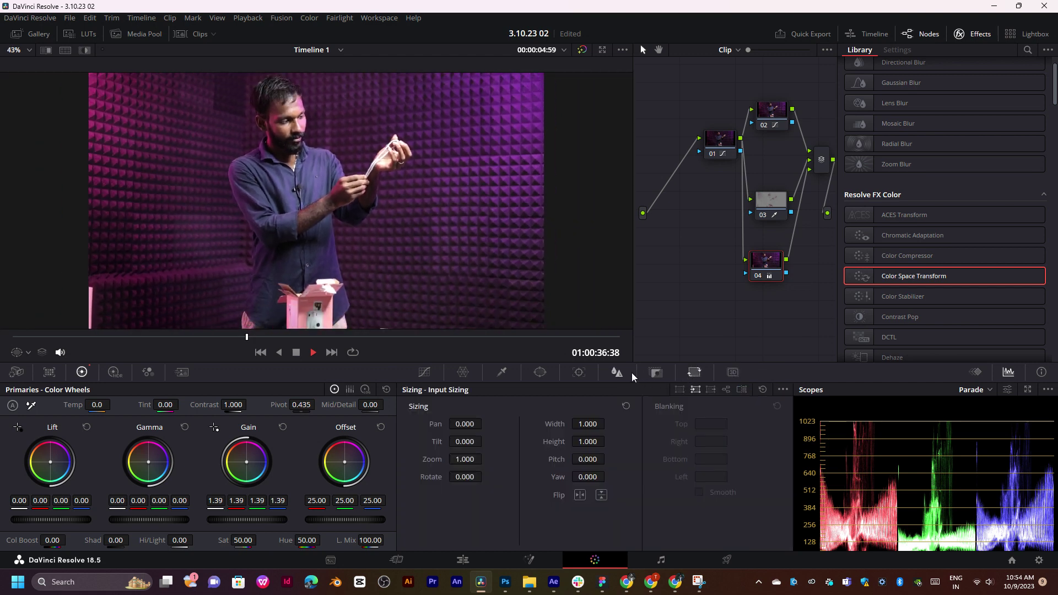
click(503, 374)
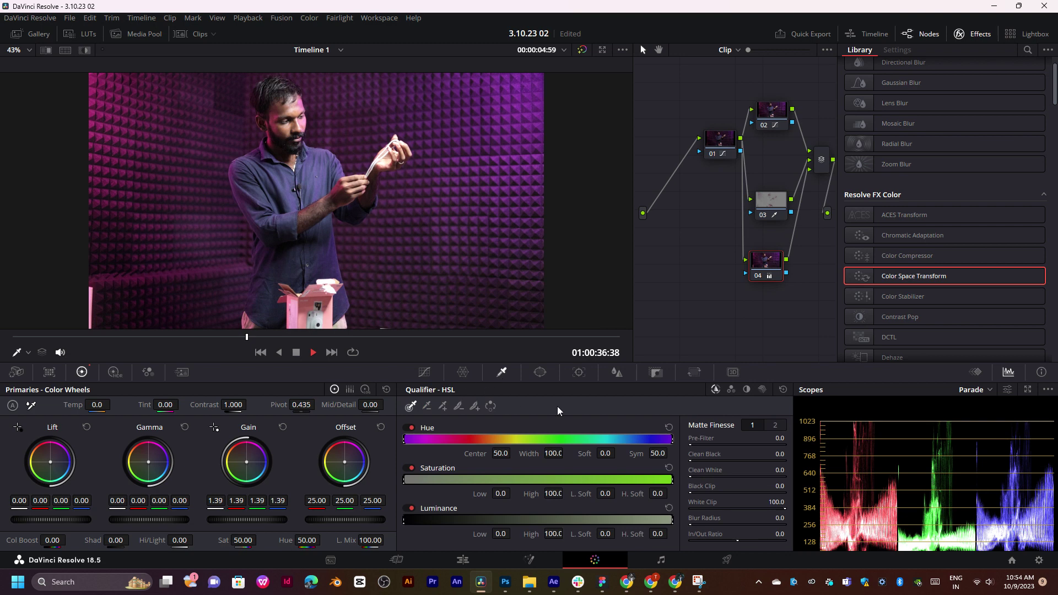
Delete nodes 02, 03 and 04 and add a fresh serial node 02 after node 01
drag(777, 78, 780, 273)
key(Delete)
drag(717, 156, 700, 140)
key(alt+s)
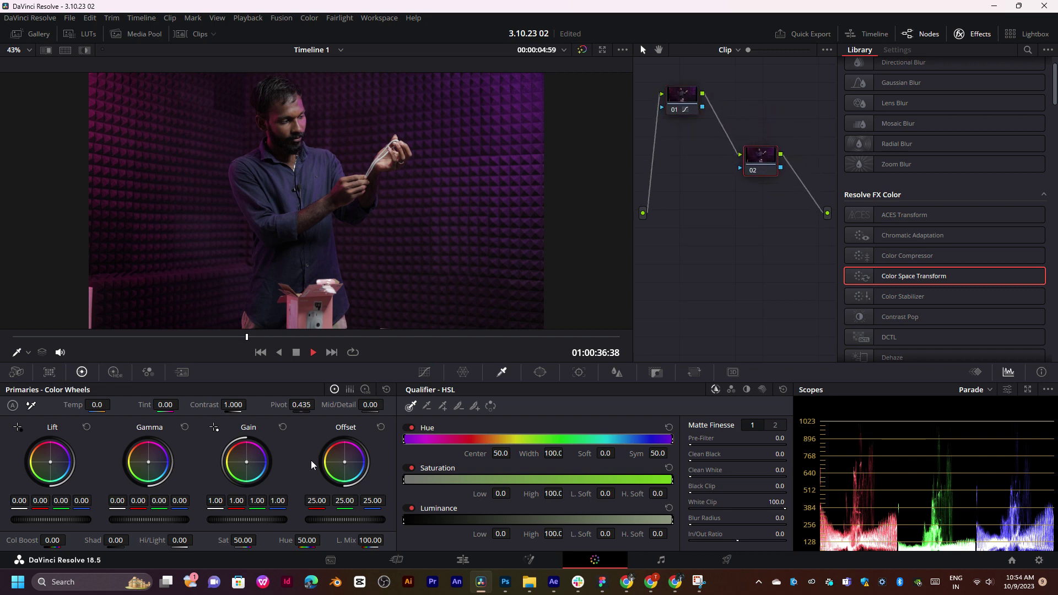
Boost green in the RGB mixer's green output; try a blue Light-zone tint, then undo it
click(115, 373)
click(148, 372)
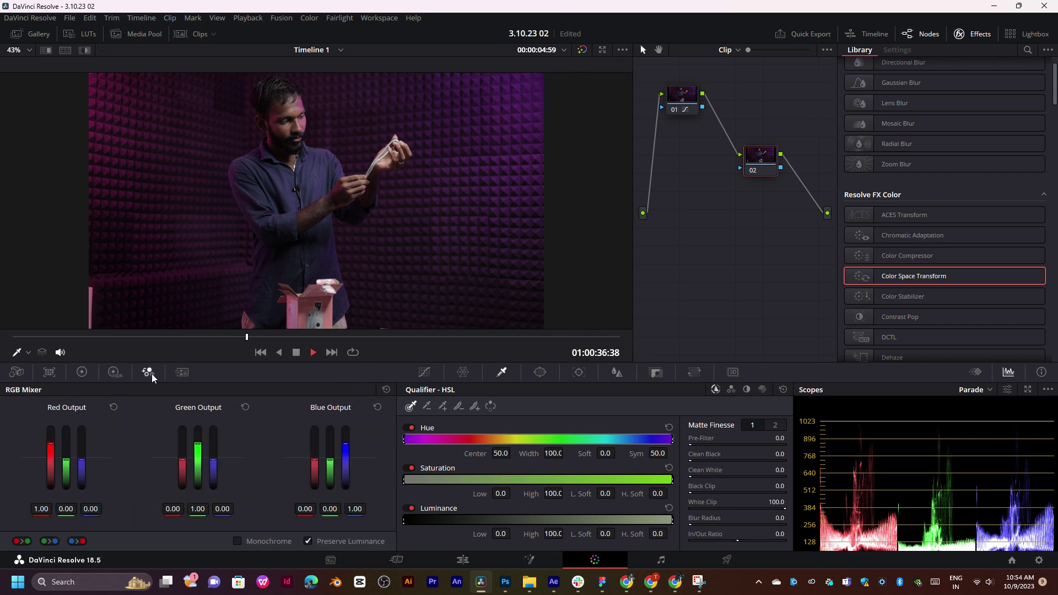
drag(198, 443, 199, 439)
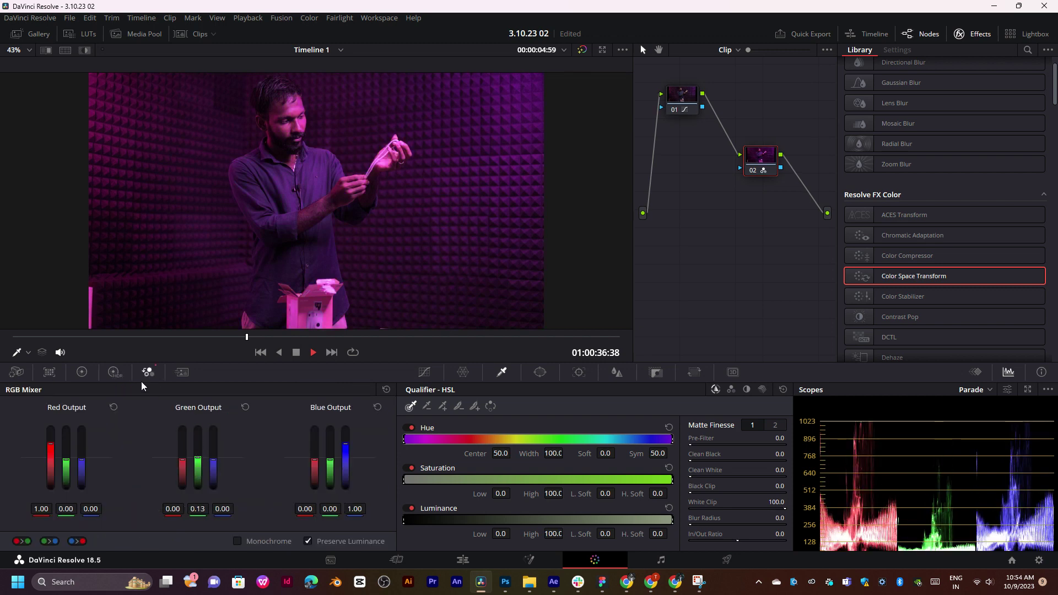
click(115, 372)
drag(148, 466, 160, 473)
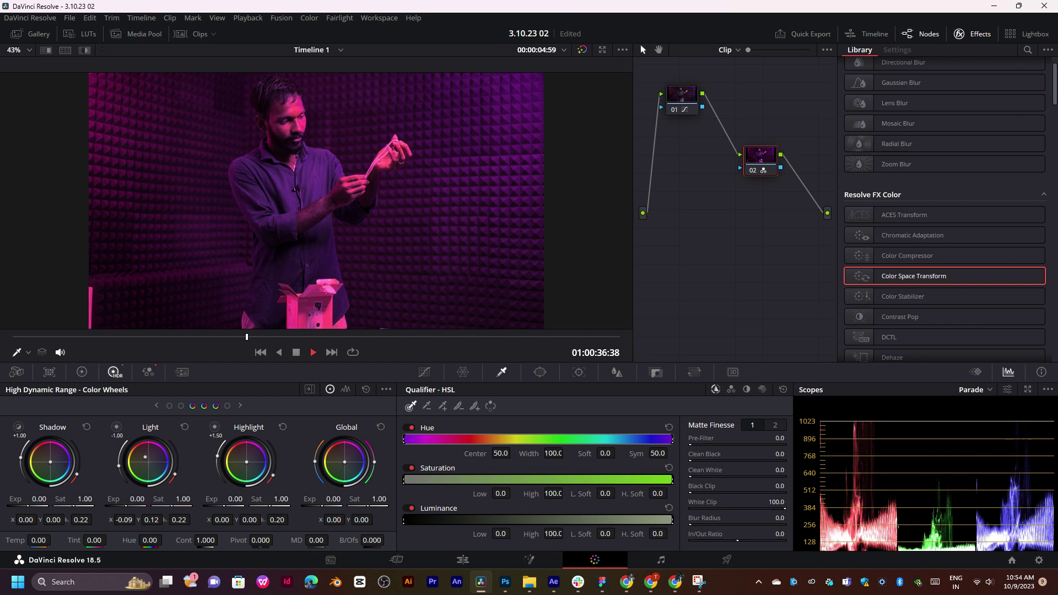
key(ctrl+z)
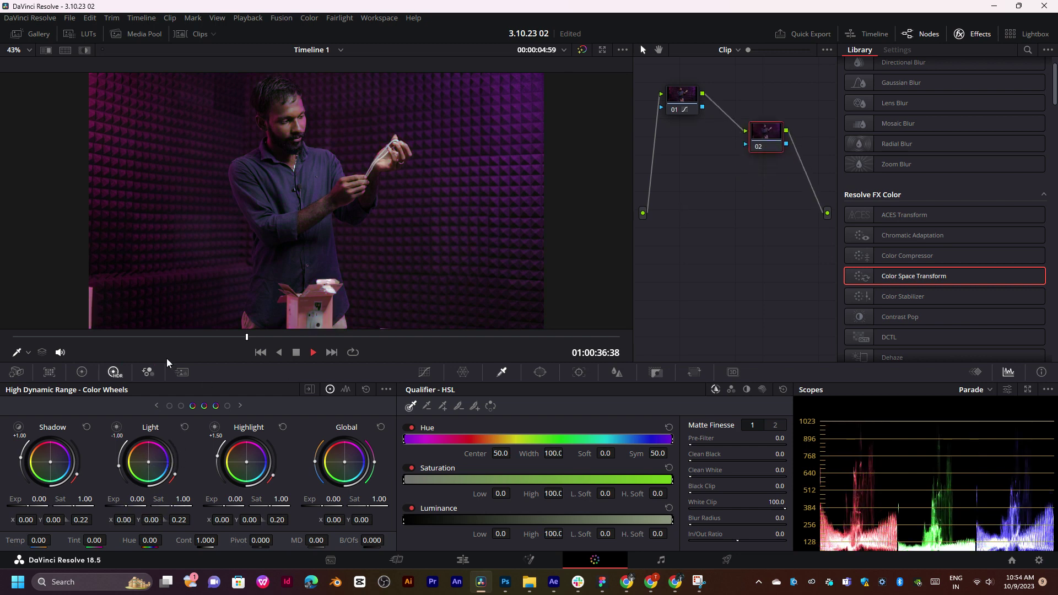
Tint the HDR Dark zone toward blue and compare it on other frames
click(155, 407)
drag(152, 462, 148, 459)
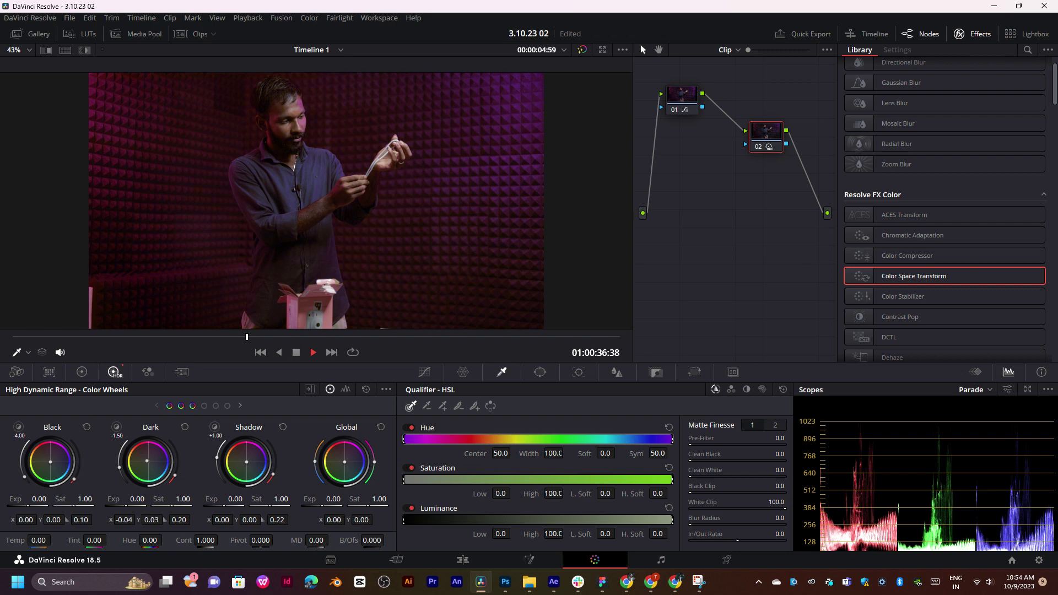
drag(148, 459, 152, 466)
scroll(218, 267, up, 2)
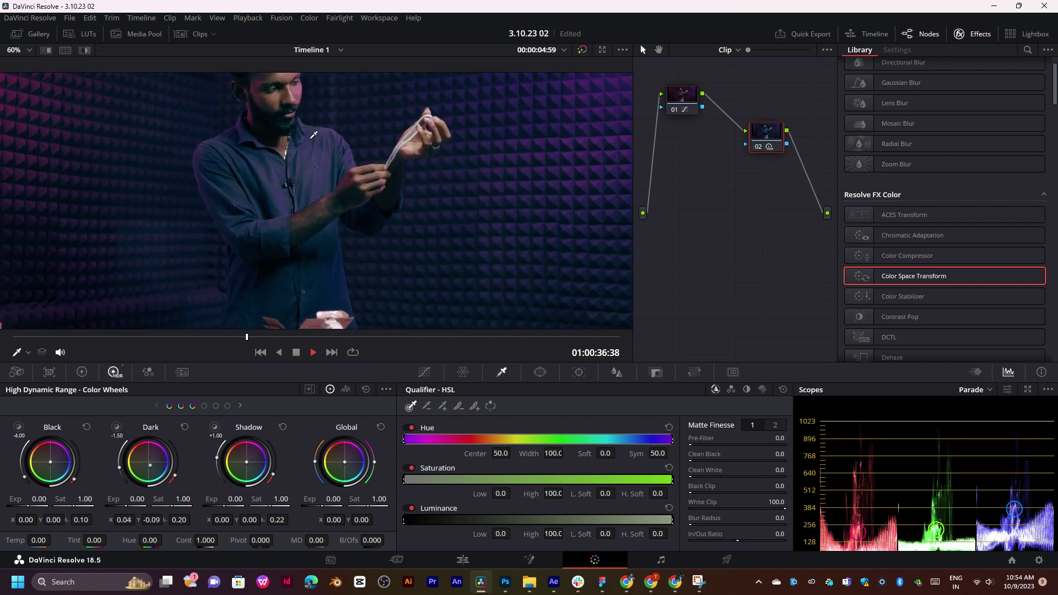
click(194, 337)
drag(194, 337, 205, 337)
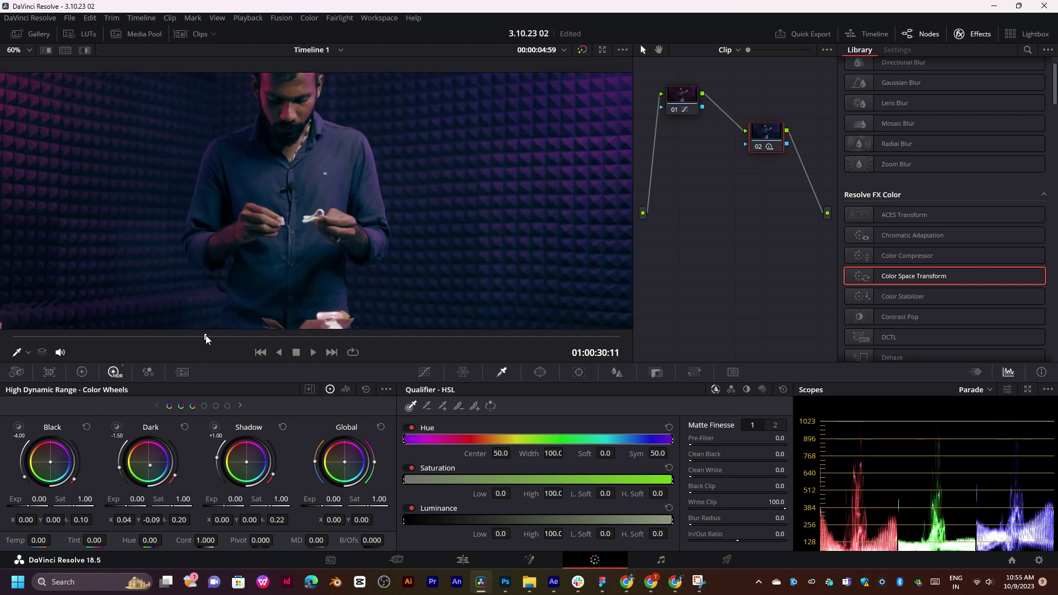
key(ctrl+z)
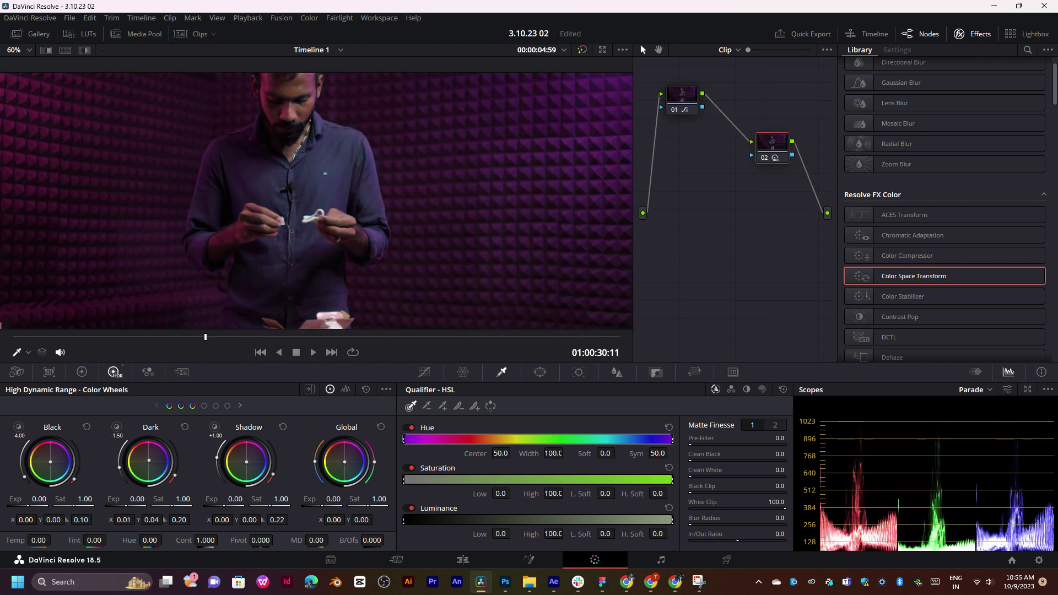
key(ctrl+shift+z)
Push the Dark zone toward pink, reset it, then nudge it only slightly
drag(150, 459, 153, 457)
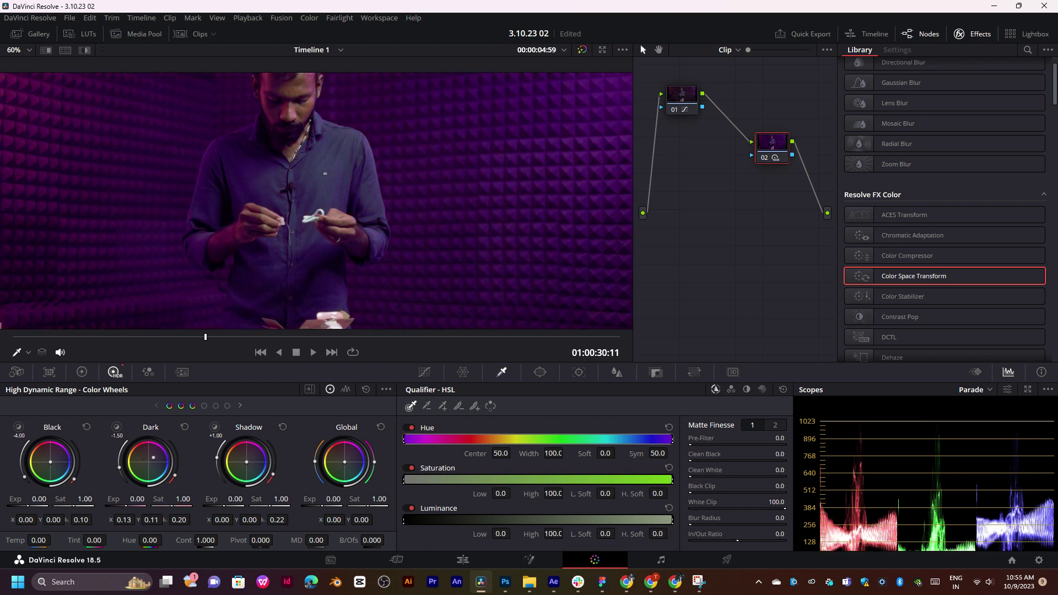
drag(153, 457, 174, 473)
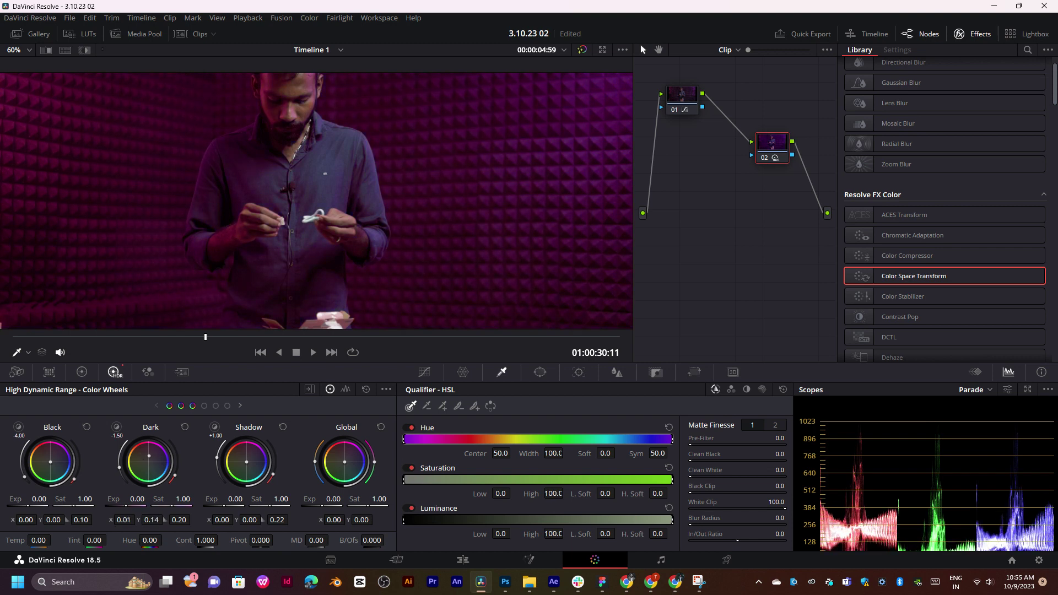
double_click(149, 463)
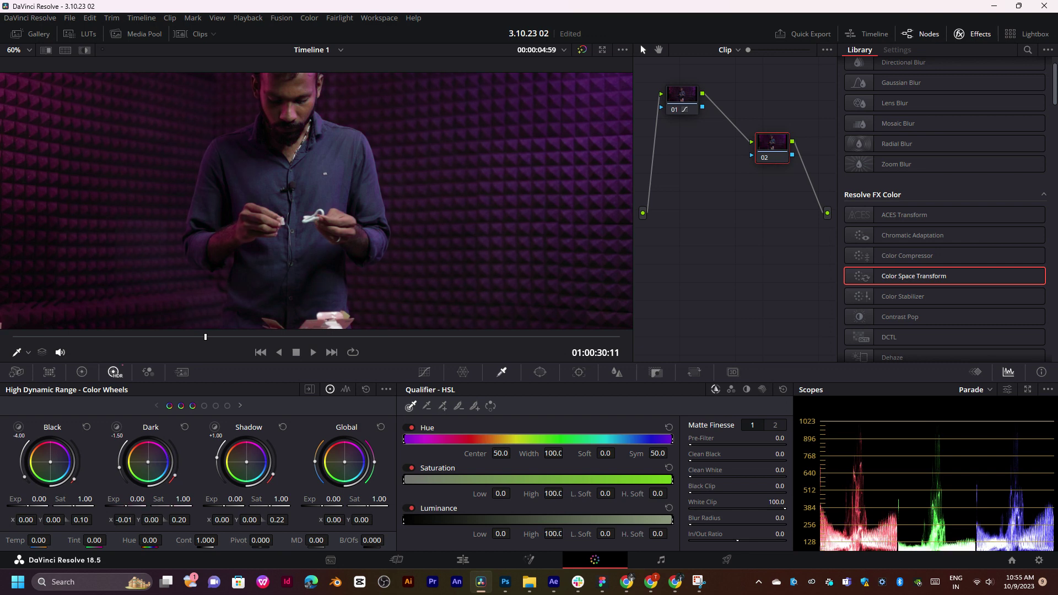
drag(148, 462, 147, 462)
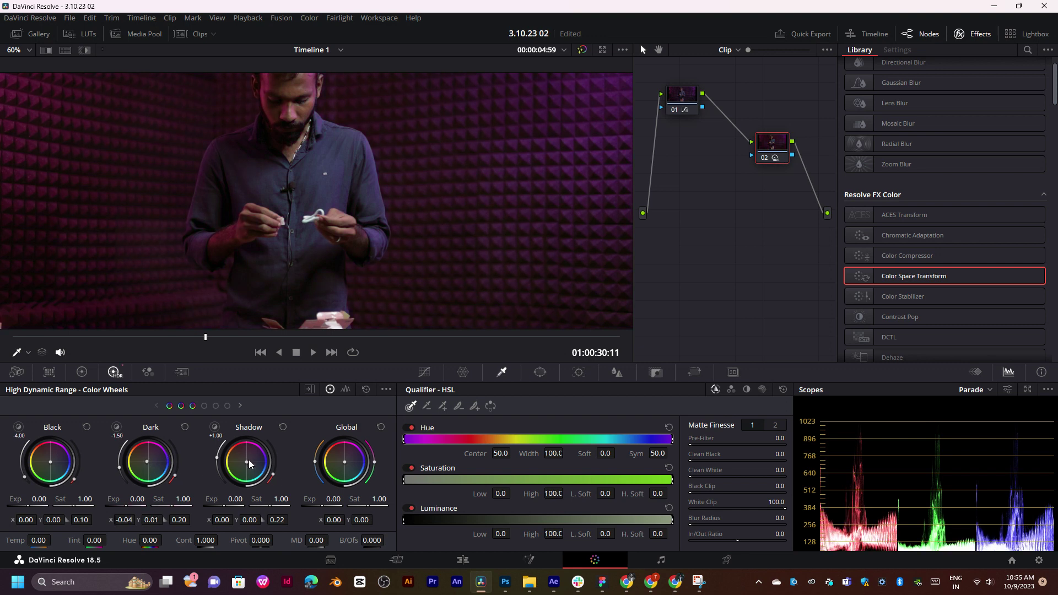
Cool the Shadow zone, nudge Global, and tint Black to X -0.07, Y 0.04
drag(250, 464, 248, 463)
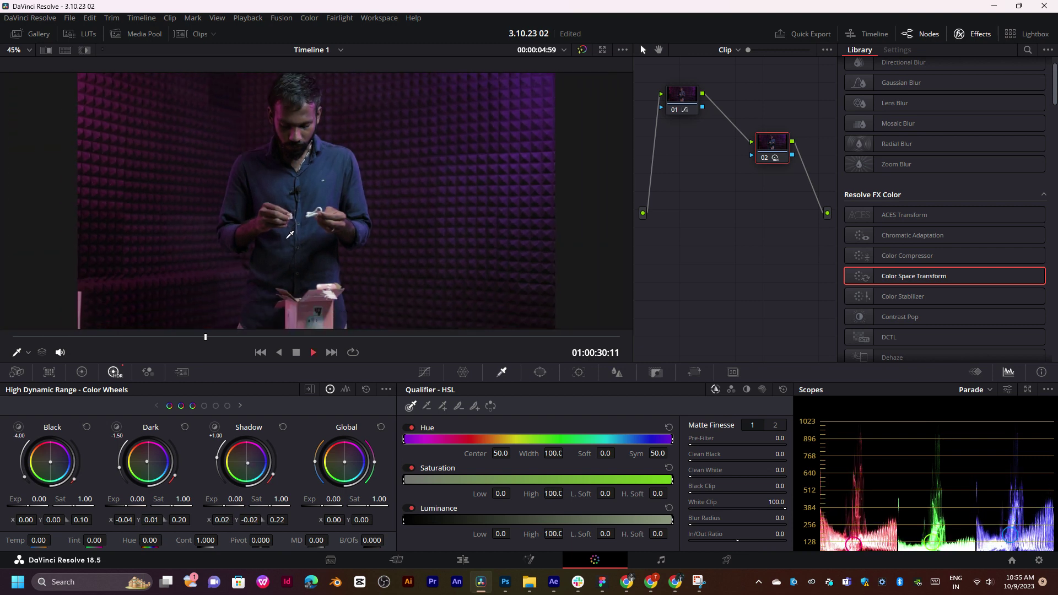
click(209, 337)
drag(207, 338, 259, 337)
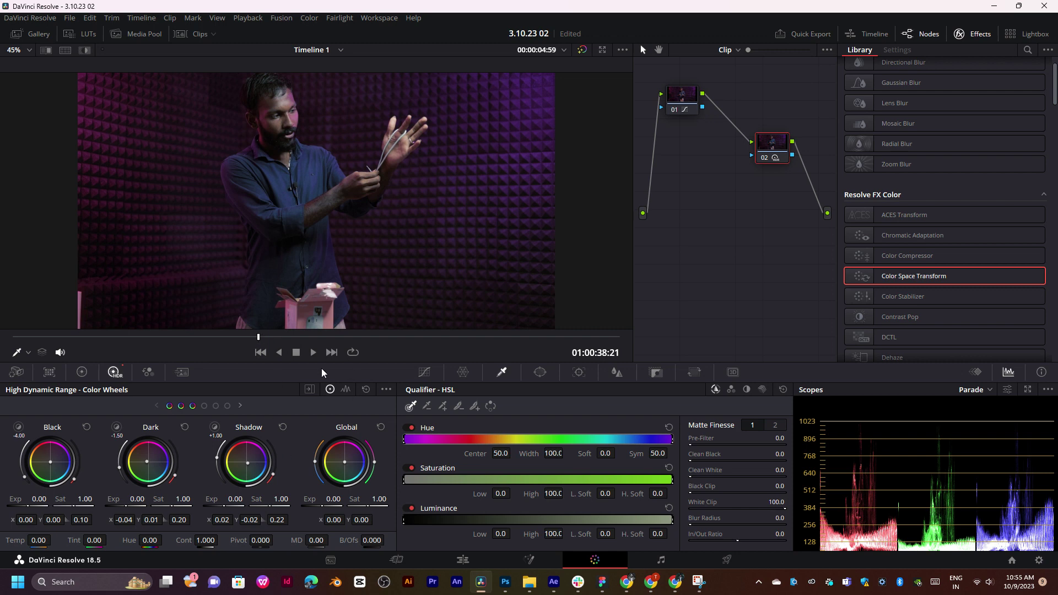
drag(346, 462, 343, 458)
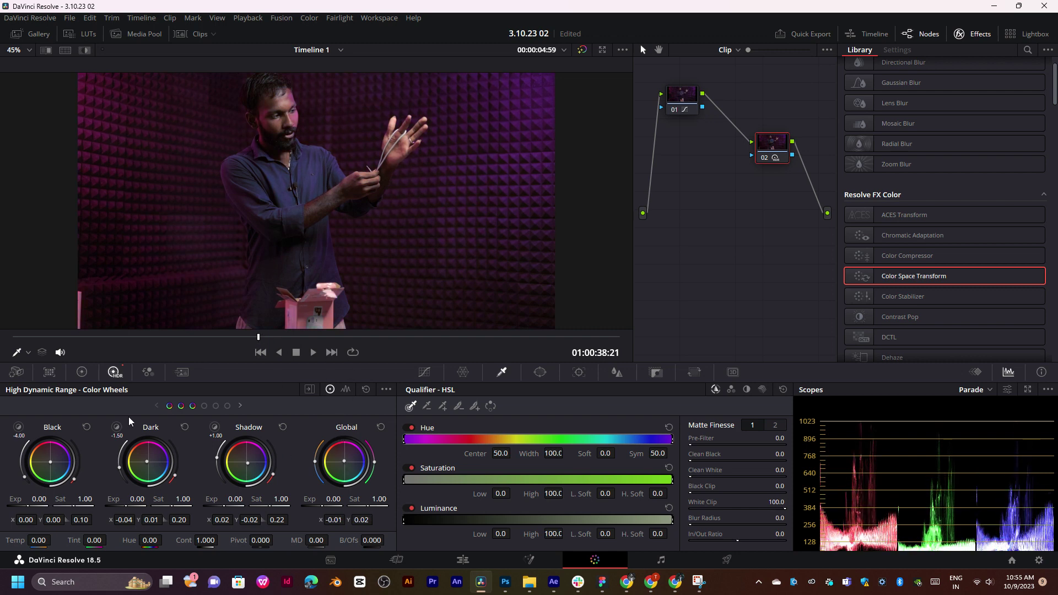
drag(50, 461, 49, 459)
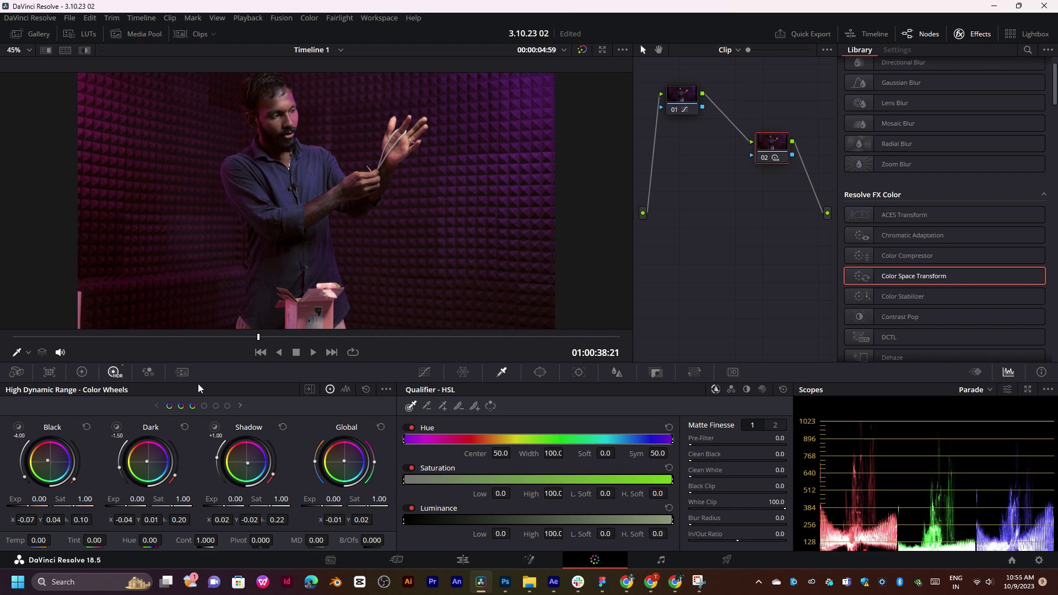
On the primary wheels, neutralise Lift and push Gamma, Gain and Offset (23.32/24.86/21.43) toward blue
click(83, 373)
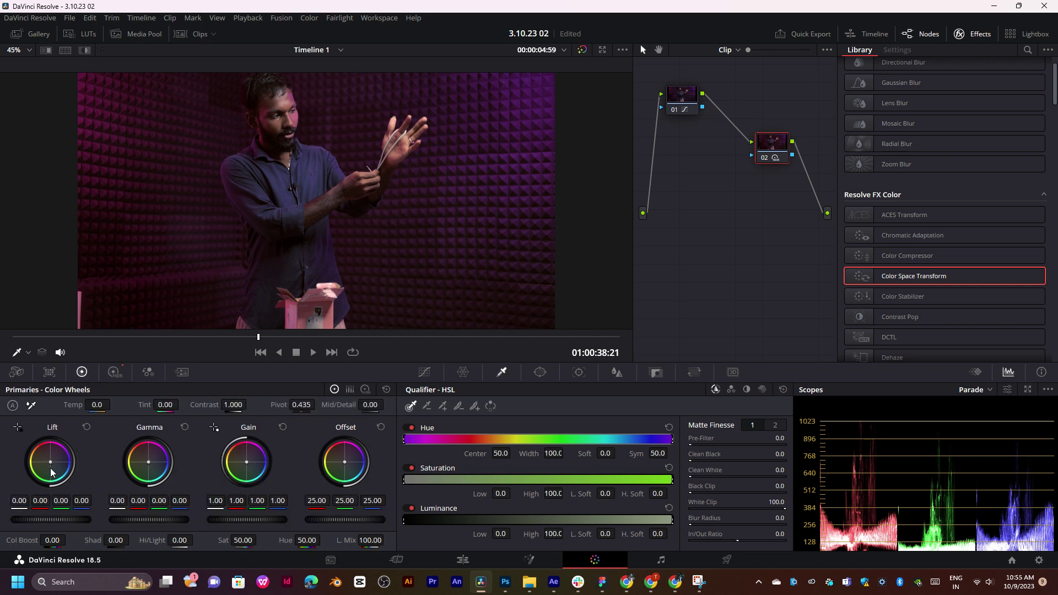
drag(50, 461, 50, 461)
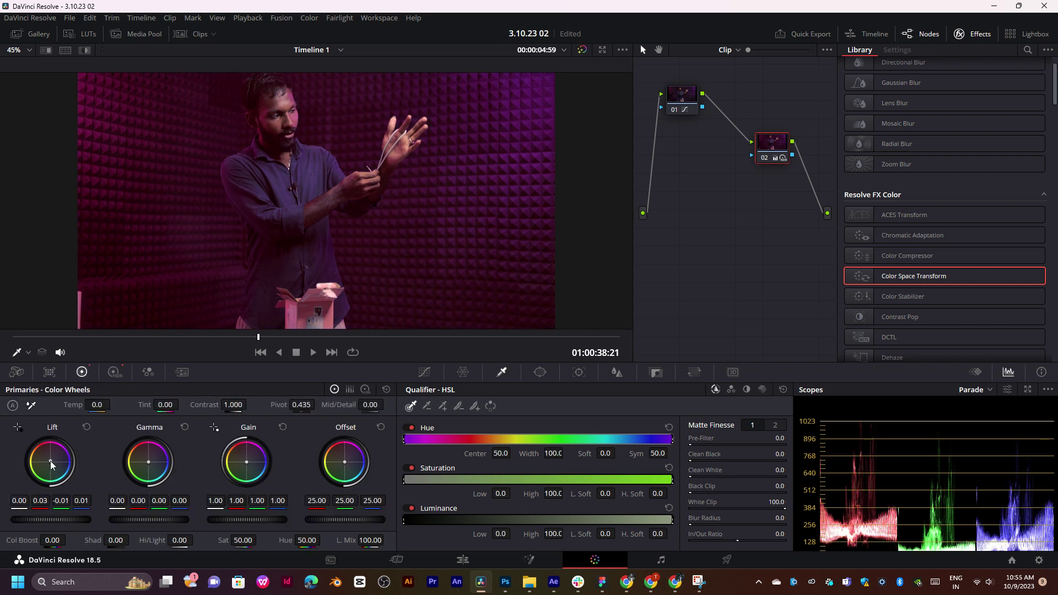
drag(147, 464, 151, 463)
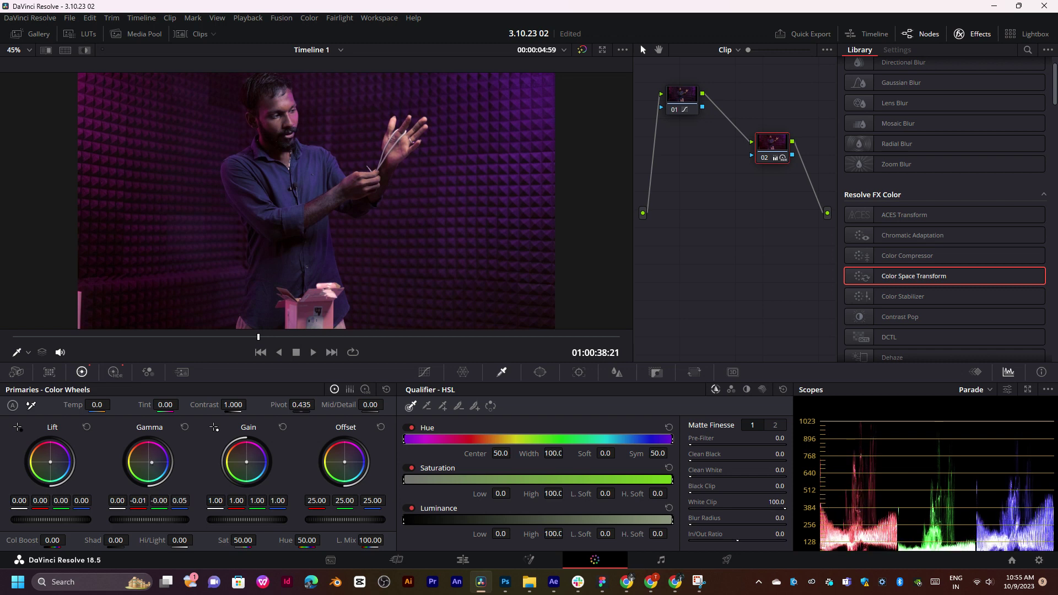
drag(151, 463, 153, 467)
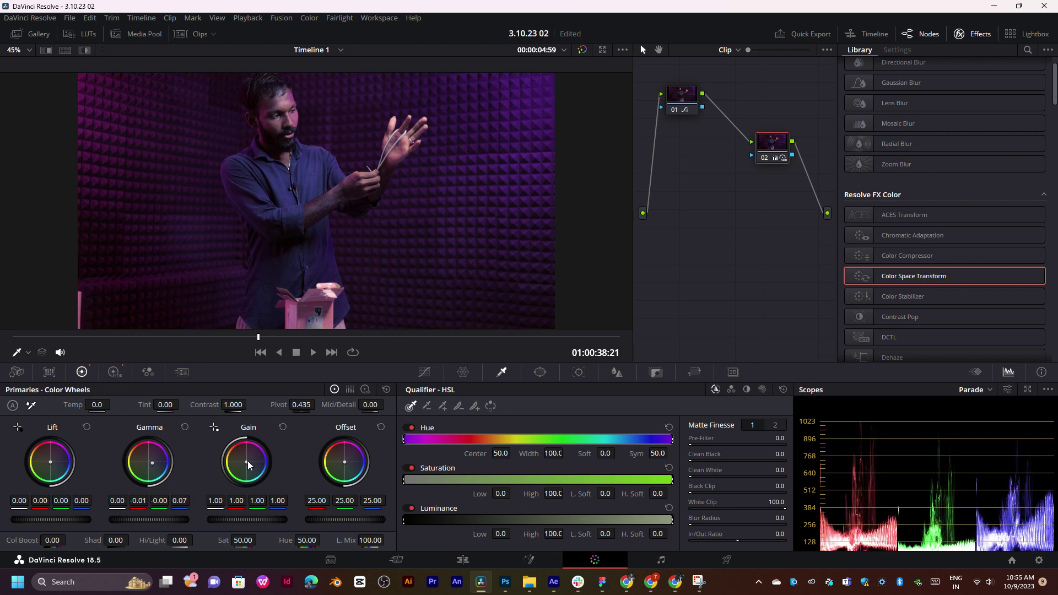
drag(249, 466, 249, 462)
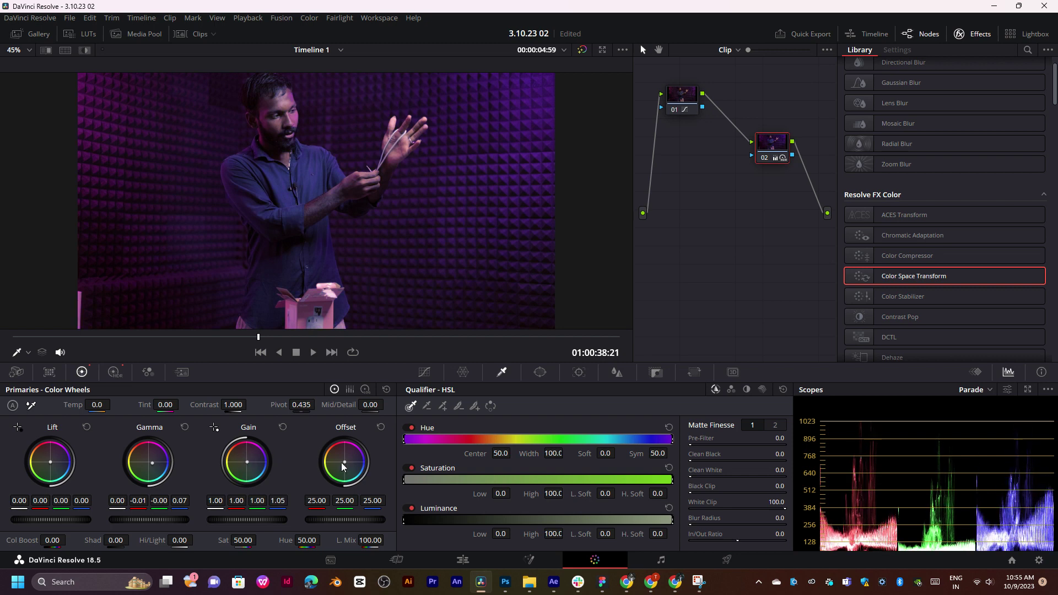
drag(341, 463, 343, 462)
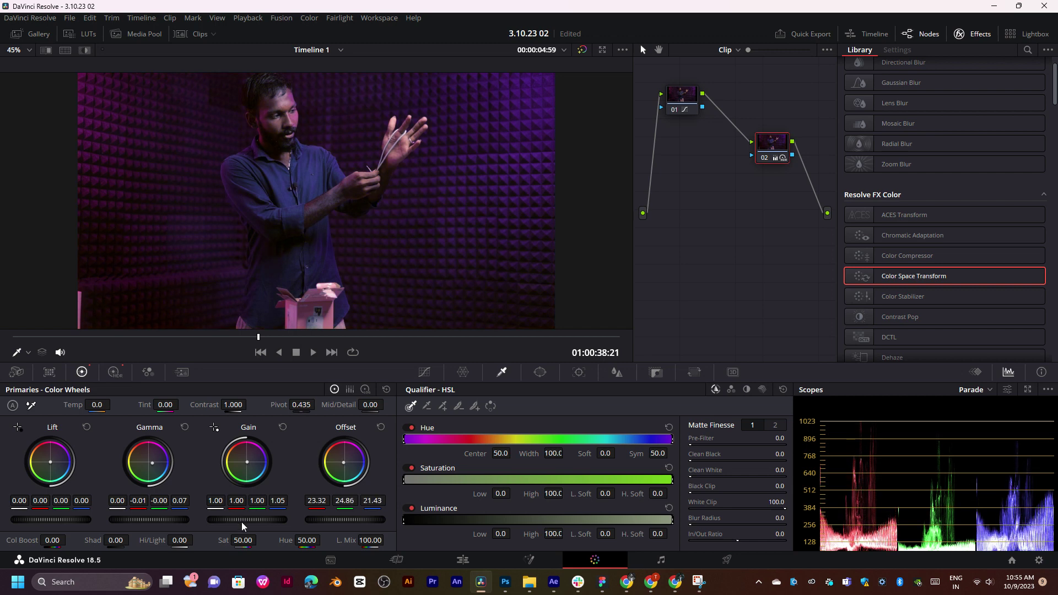
Raise Gain to 1.39/1.38/1.38/1.46, review later frames, and reposition node 02
drag(241, 521, 290, 524)
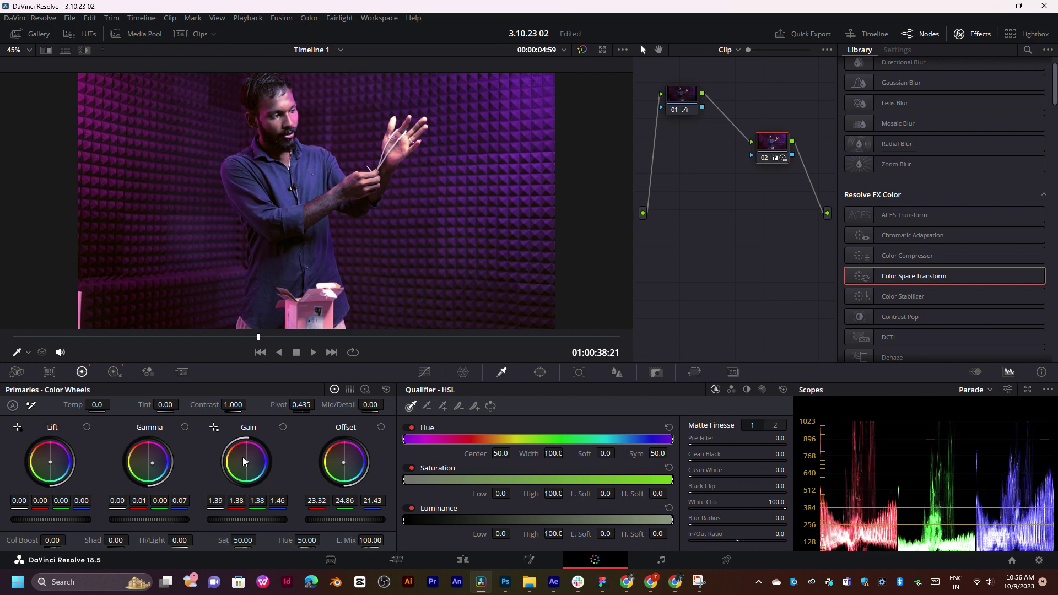
drag(238, 339, 253, 341)
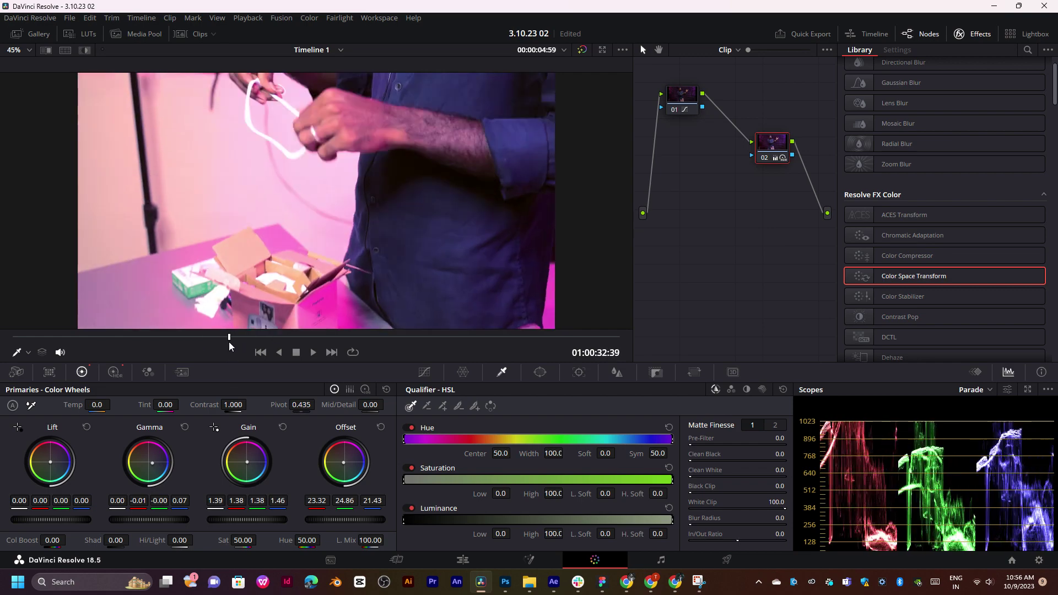
drag(253, 340, 315, 337)
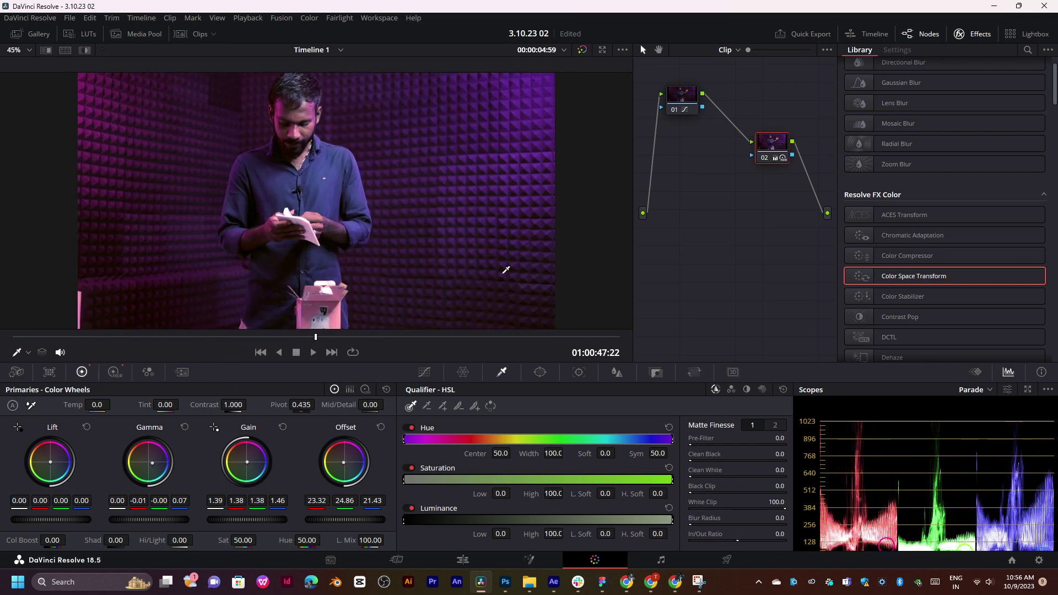
drag(783, 147, 772, 150)
Add serial node 03 and qualify the skin tone around hue 31.2, softening the saturation edge
key(alt+s)
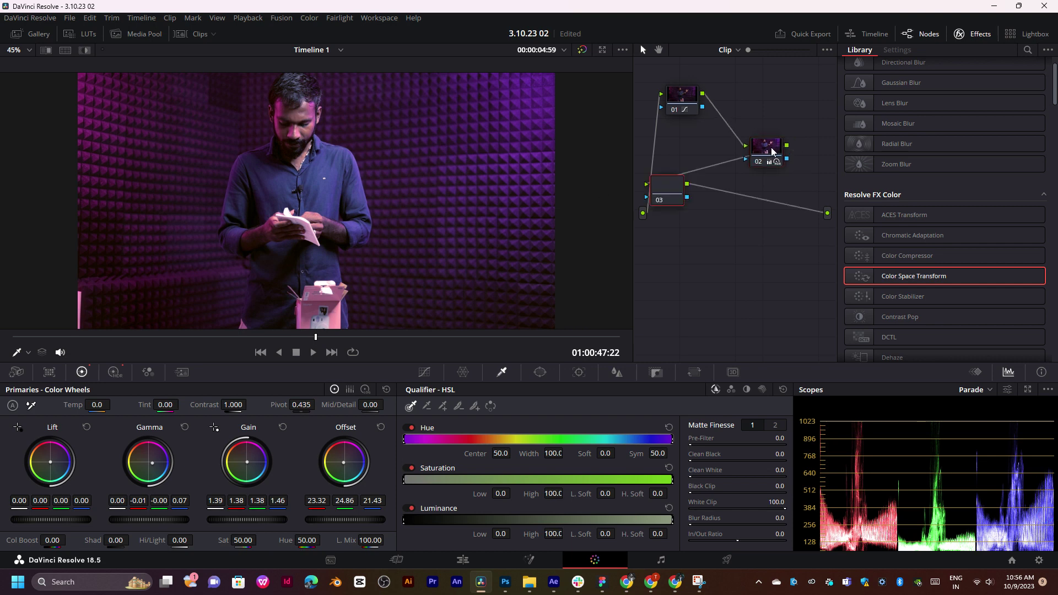
drag(669, 182, 722, 204)
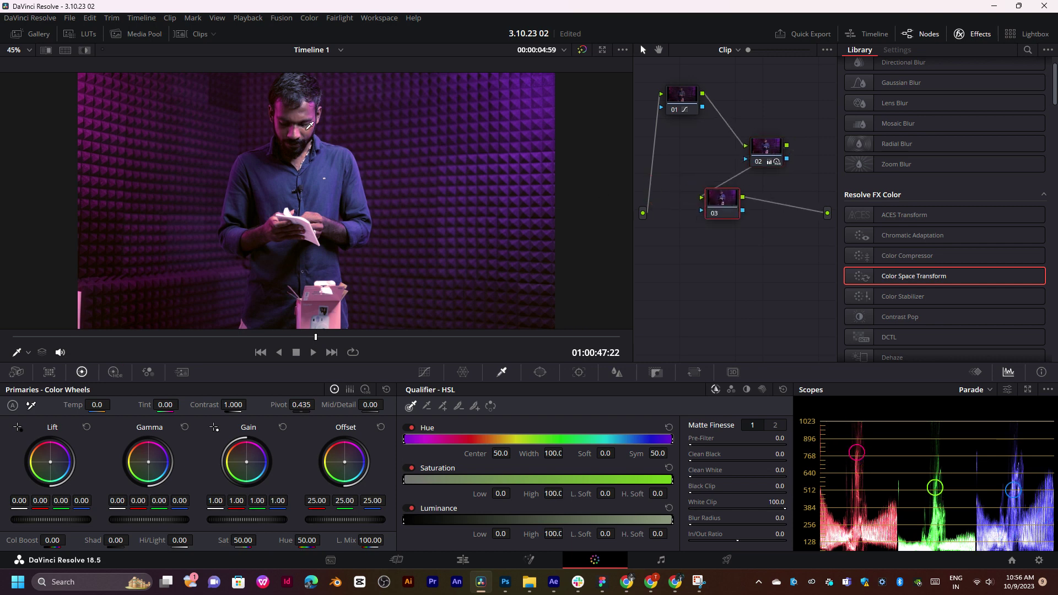
click(301, 224)
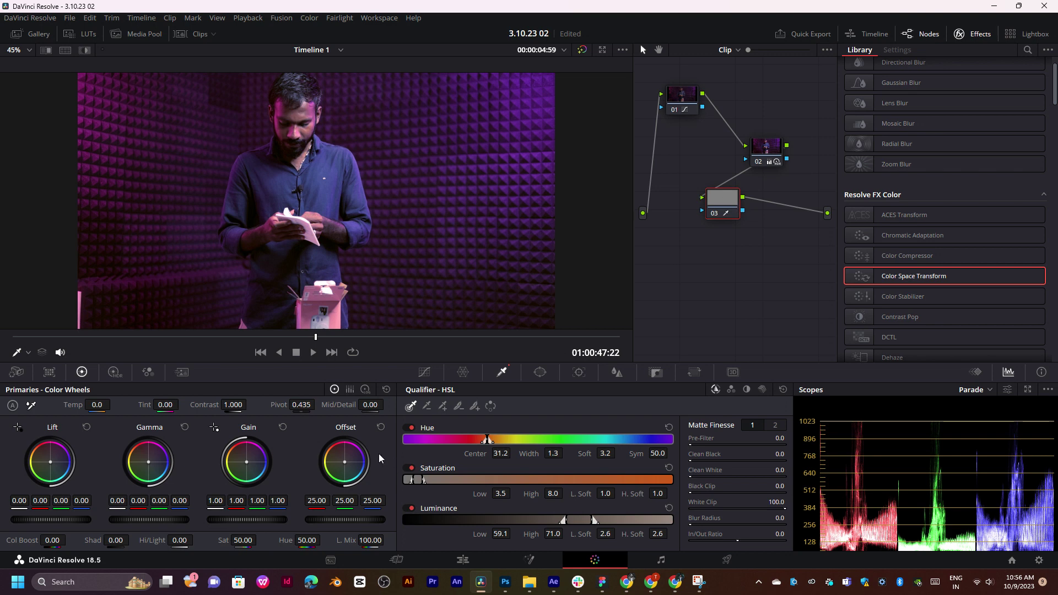
drag(496, 444, 541, 444)
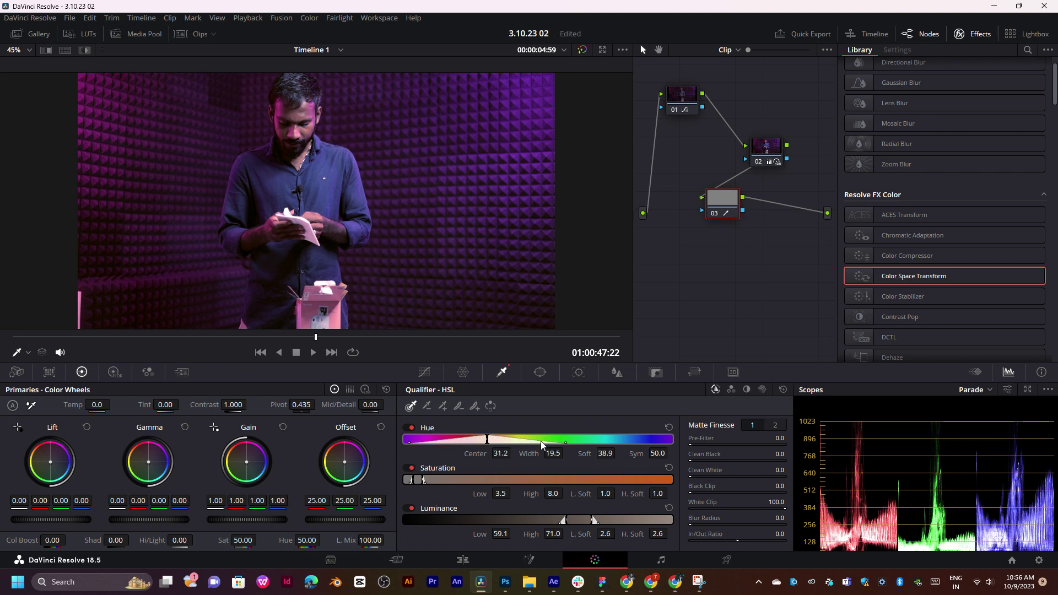
drag(431, 484, 436, 482)
Brighten the isolated skin to Gain 1.16 and lift its midtones, discarding the saturation boost
mouse_move(249, 520)
mouse_down()
mouse_move(270, 519)
mouse_move(256, 520)
mouse_up()
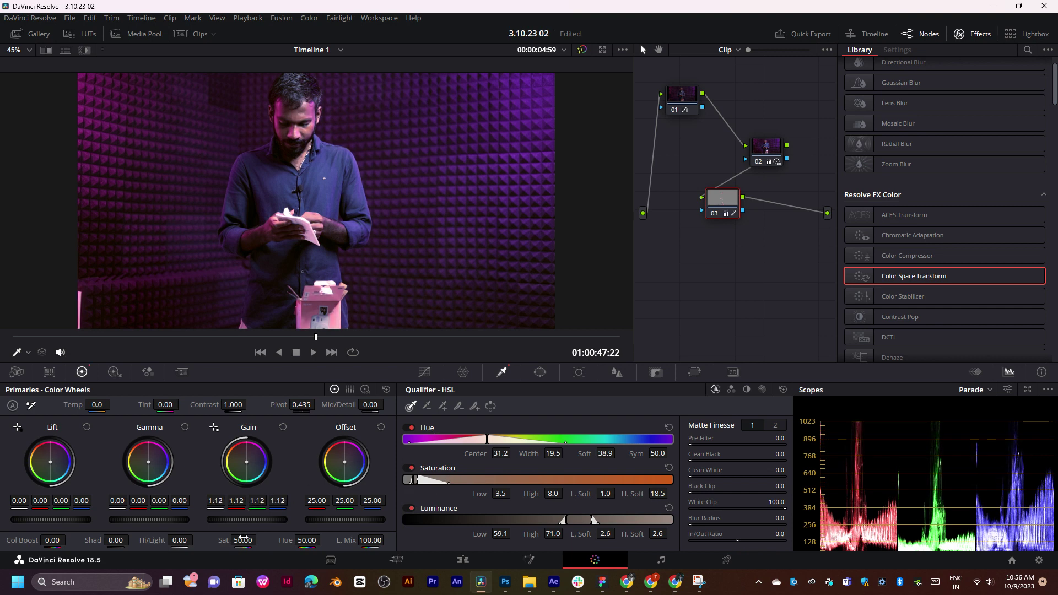
drag(243, 540, 259, 540)
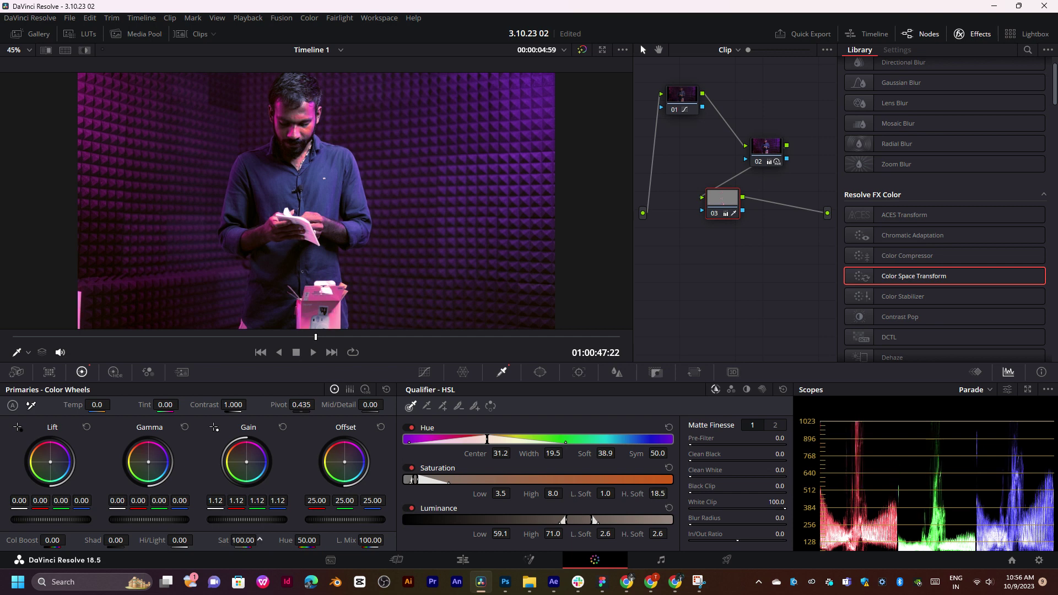
key(ctrl+z)
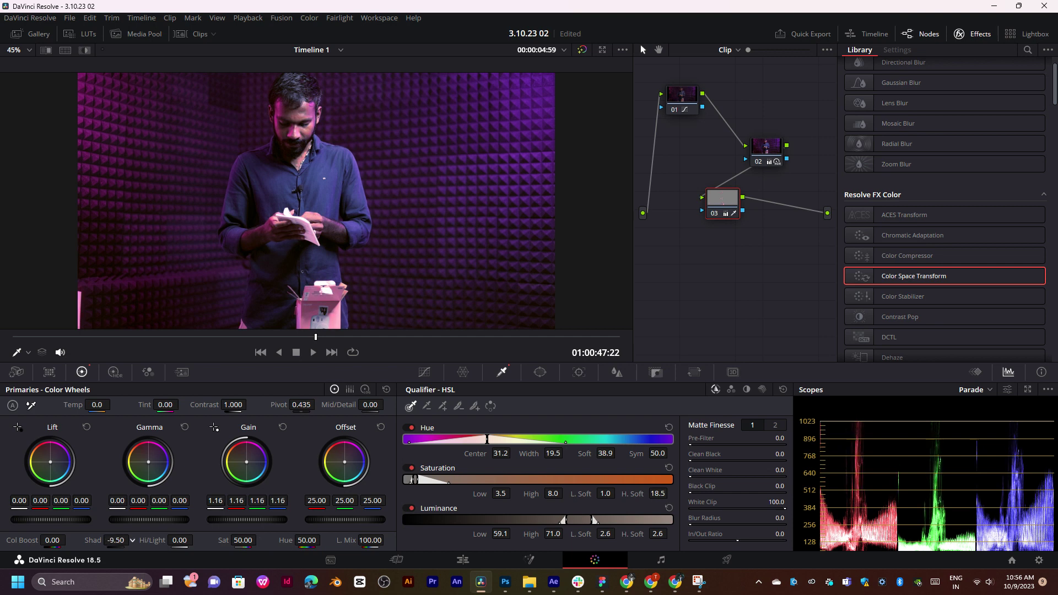
key(ctrl+z)
drag(143, 520, 157, 520)
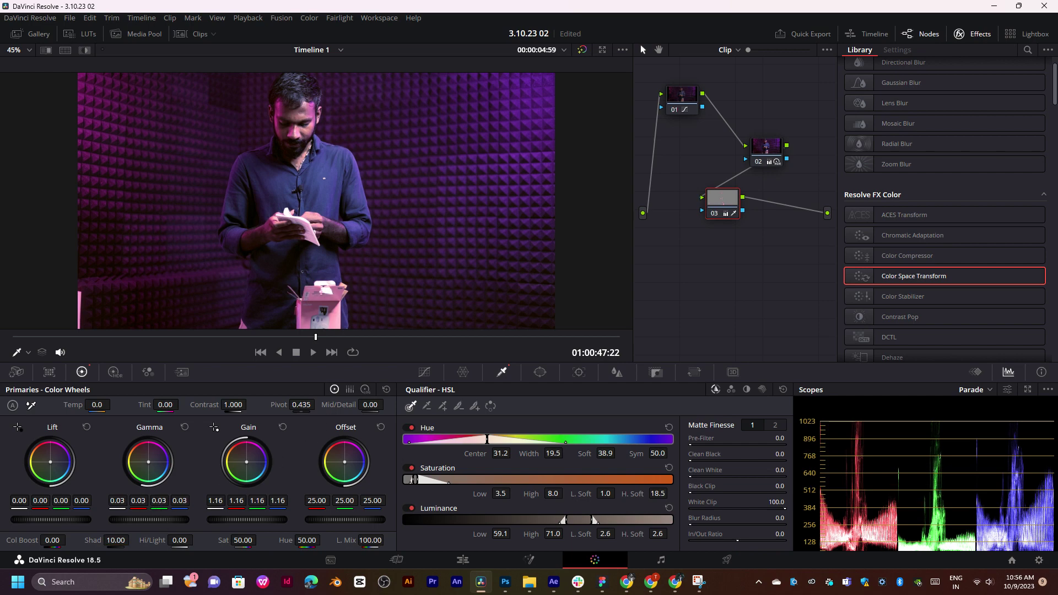
Scrub to the later shot of hands opening the cardboard box to check the qualifier
drag(177, 336, 382, 330)
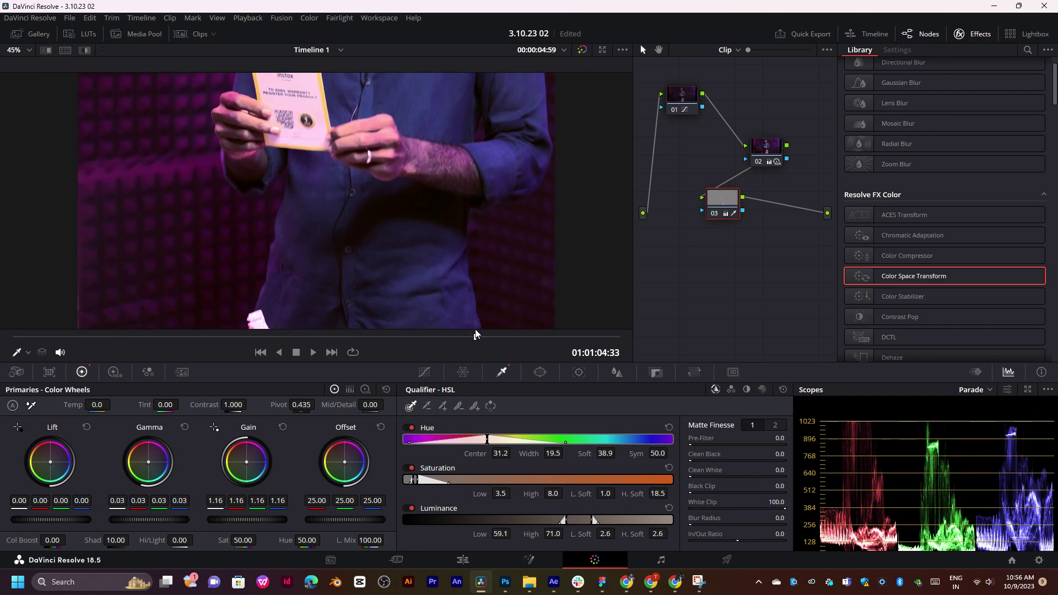
drag(382, 329, 476, 335)
scroll(371, 182, down, 2)
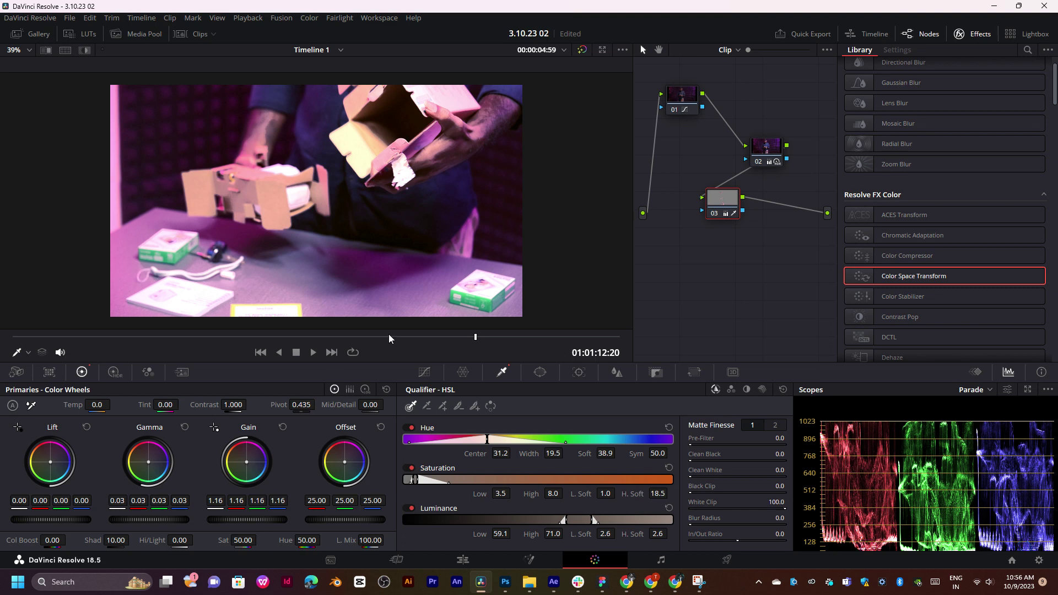
Delete nodes 03 and 02 and add a fresh serial node after node 01
key(Delete)
click(771, 149)
key(Delete)
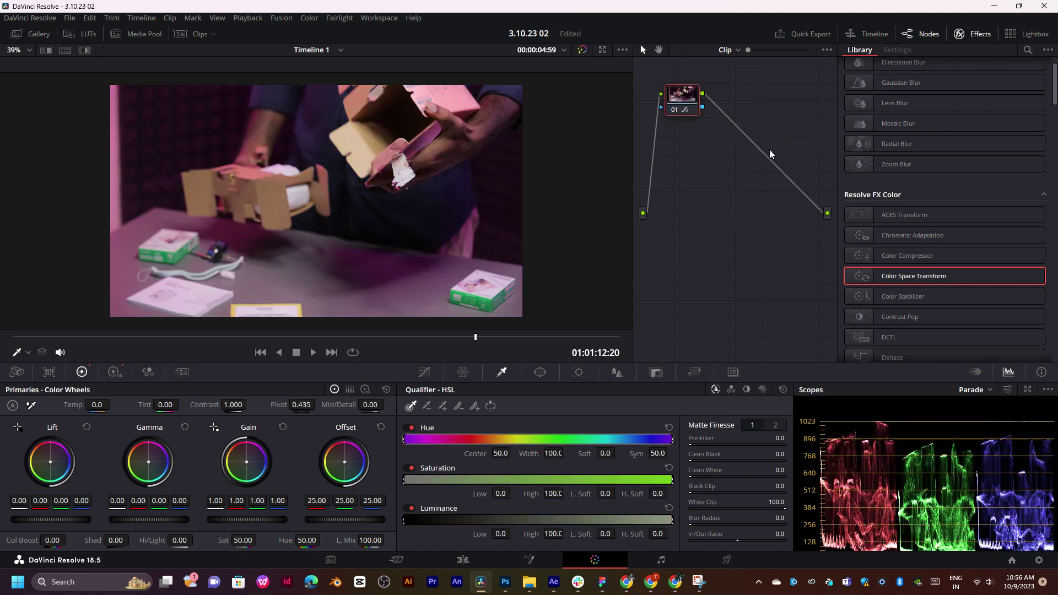
scroll(357, 203, up, 2)
key(alt+s)
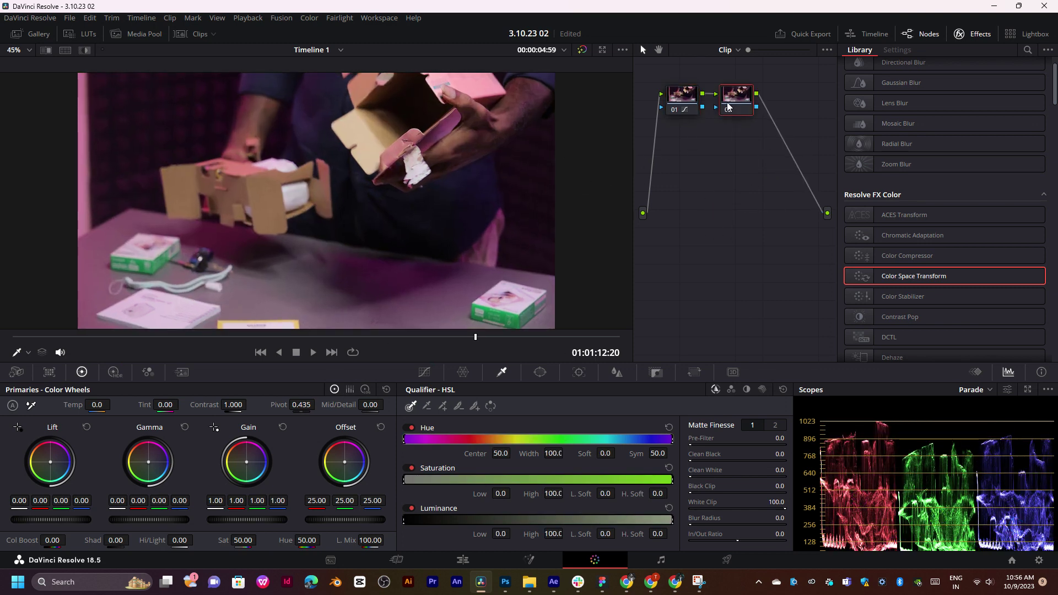
Raise the custom curve midpoint to brighten the new node 02, checking the studio shot
click(463, 372)
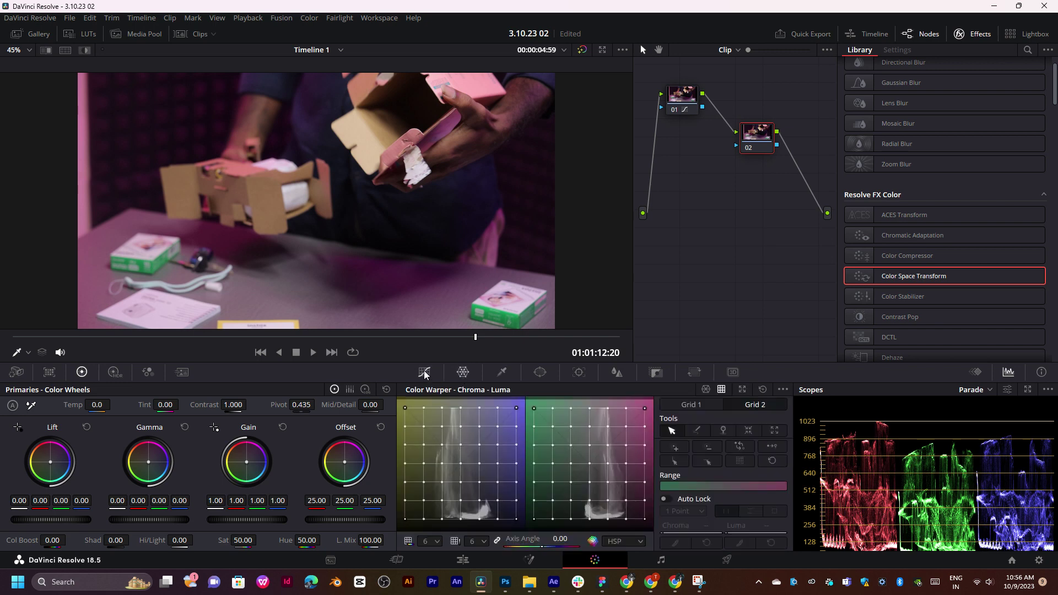
click(425, 372)
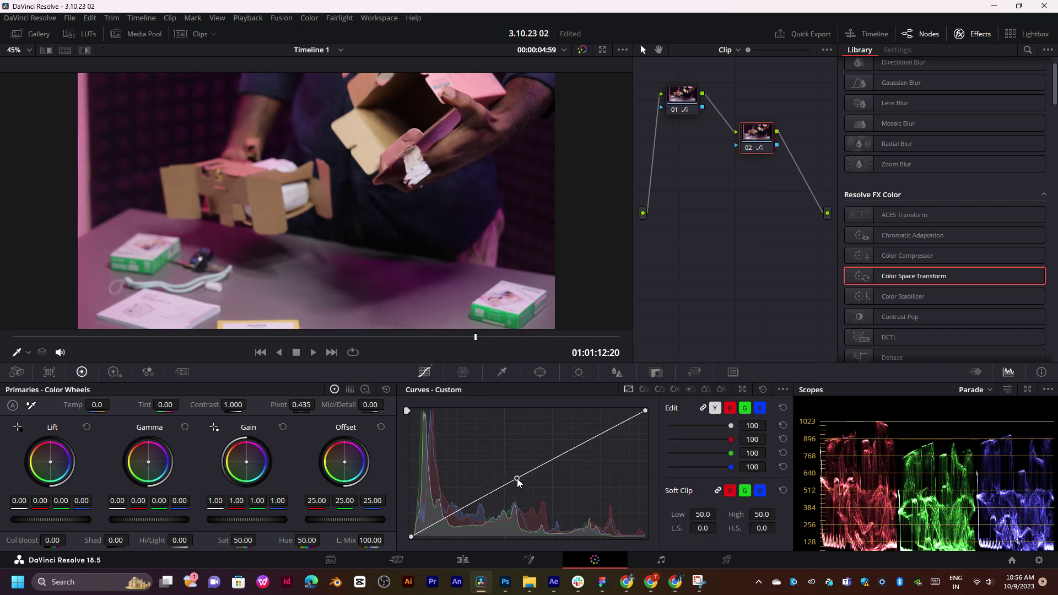
drag(517, 478, 530, 461)
scroll(407, 195, down, 2)
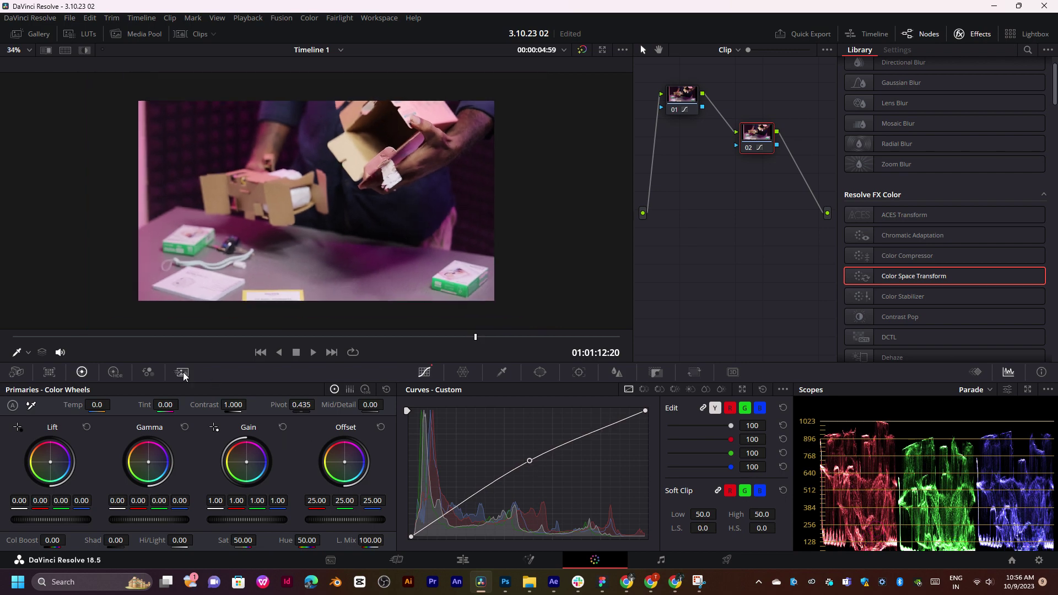
mouse_move(175, 338)
mouse_down()
mouse_move(232, 336)
mouse_move(194, 342)
mouse_up()
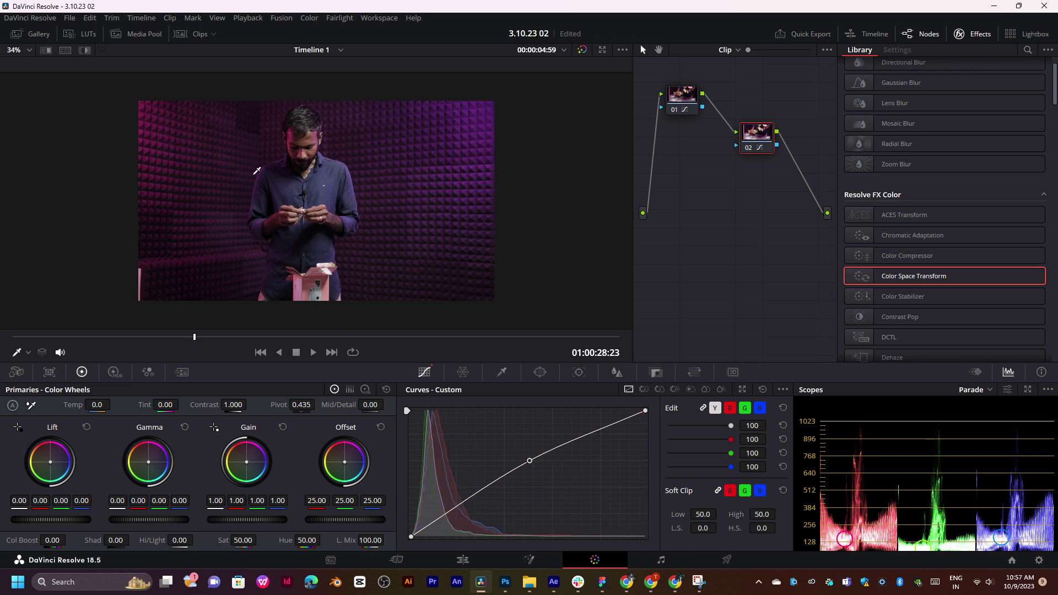
Warm the midtones slightly with a Gamma nudge, giving log Midtone 0.04/-0.01/-0.05
scroll(267, 167, up, 2)
scroll(267, 167, up, 1)
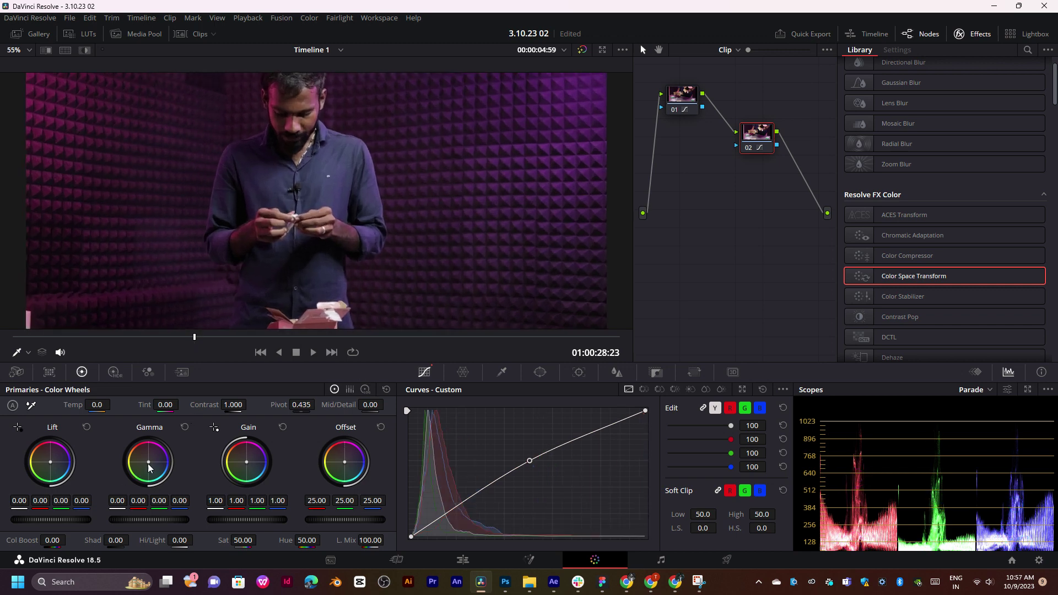
drag(148, 462, 152, 464)
click(365, 391)
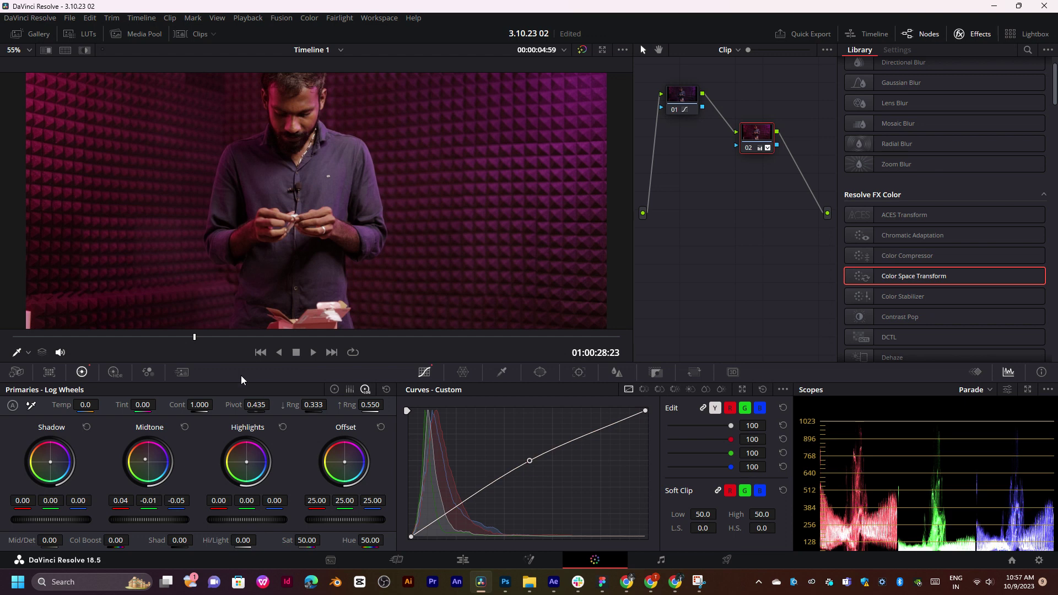
Drag a skin-tone Hue–Saturation Color Warper point to Hue 0.01, Sat 0.59 and review the box shot
click(334, 390)
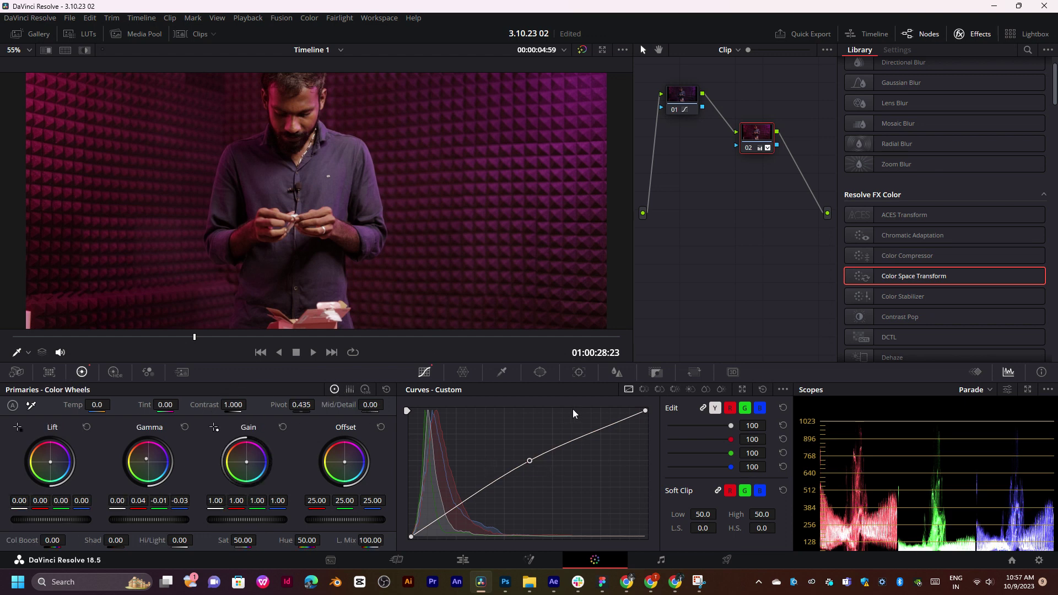
click(463, 372)
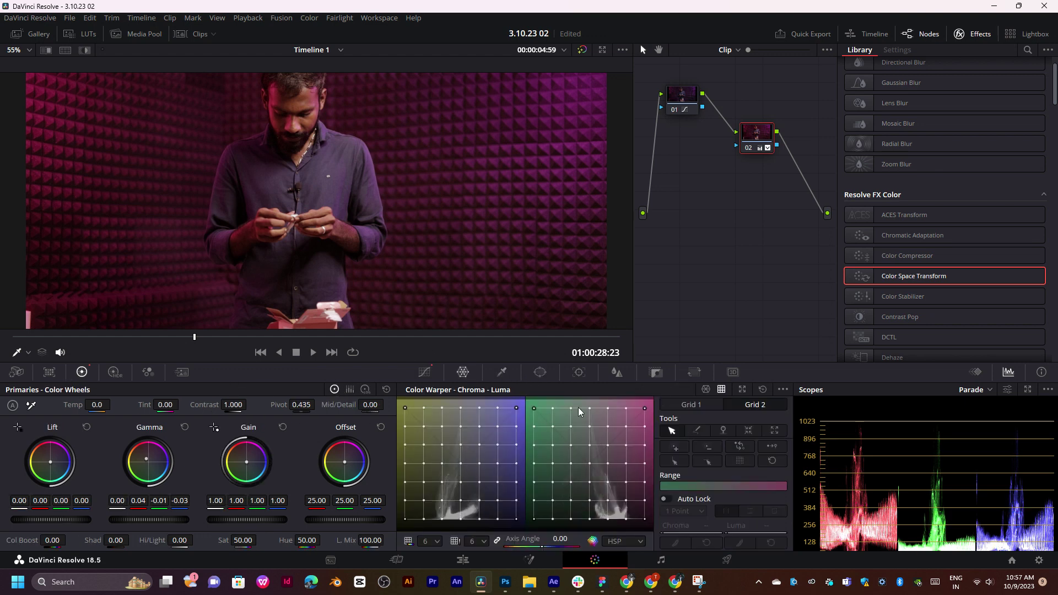
click(706, 389)
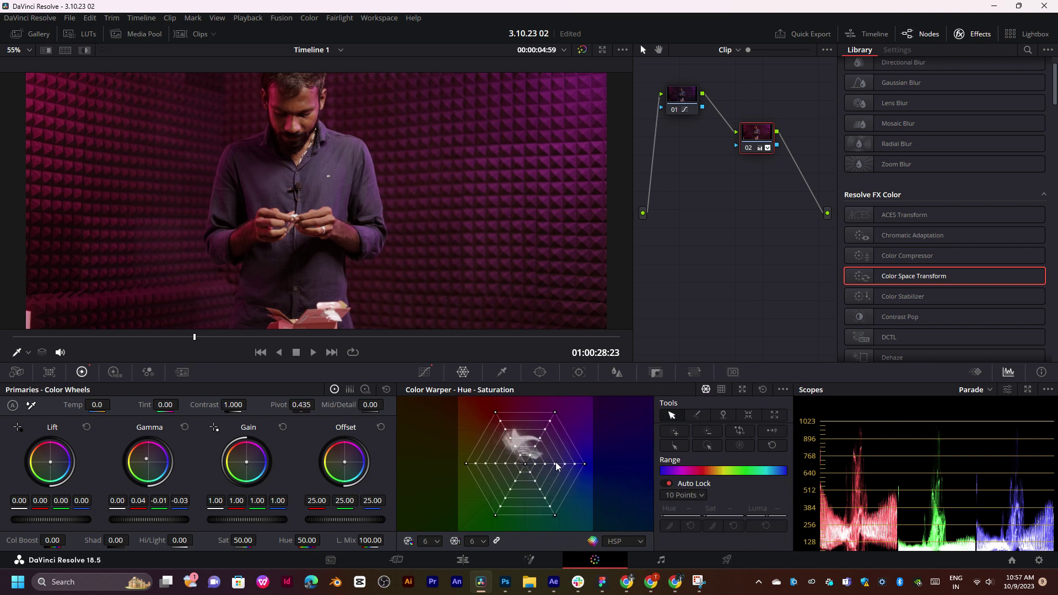
drag(507, 432, 513, 438)
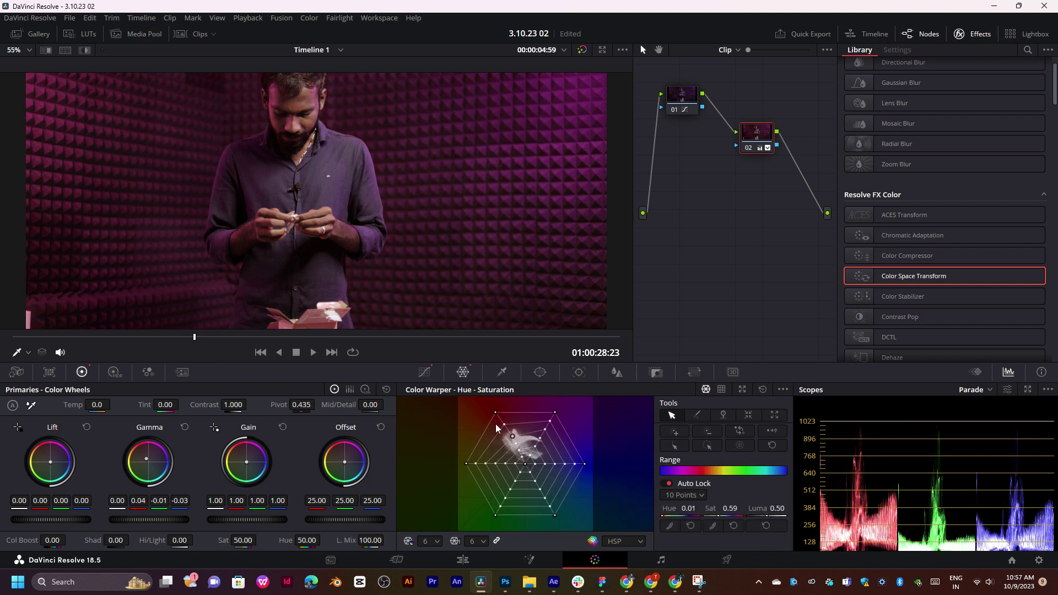
scroll(243, 227, down, 2)
scroll(351, 305, up, 2)
mouse_move(205, 337)
mouse_down()
mouse_move(260, 337)
mouse_move(147, 337)
mouse_up()
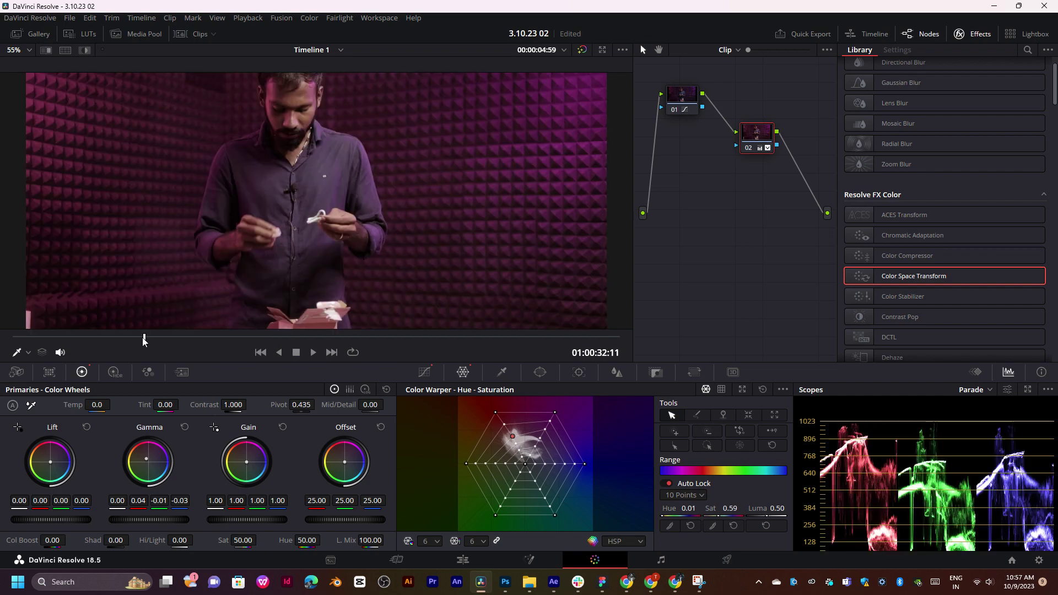
drag(146, 338, 177, 337)
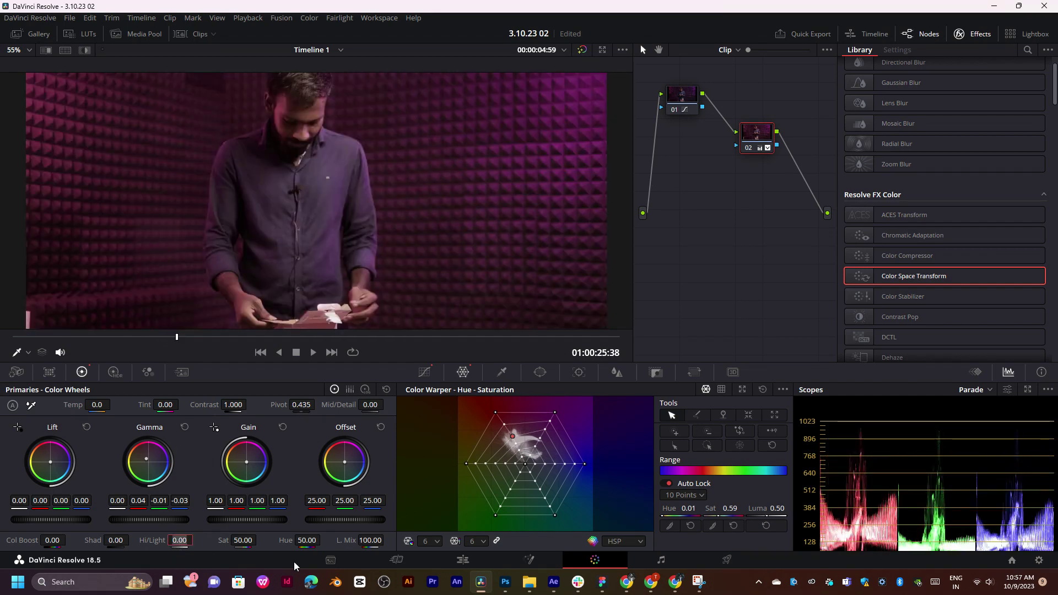
Set Highlights to -30, Shadows to 30 and Color Boost to 10
text(-30)
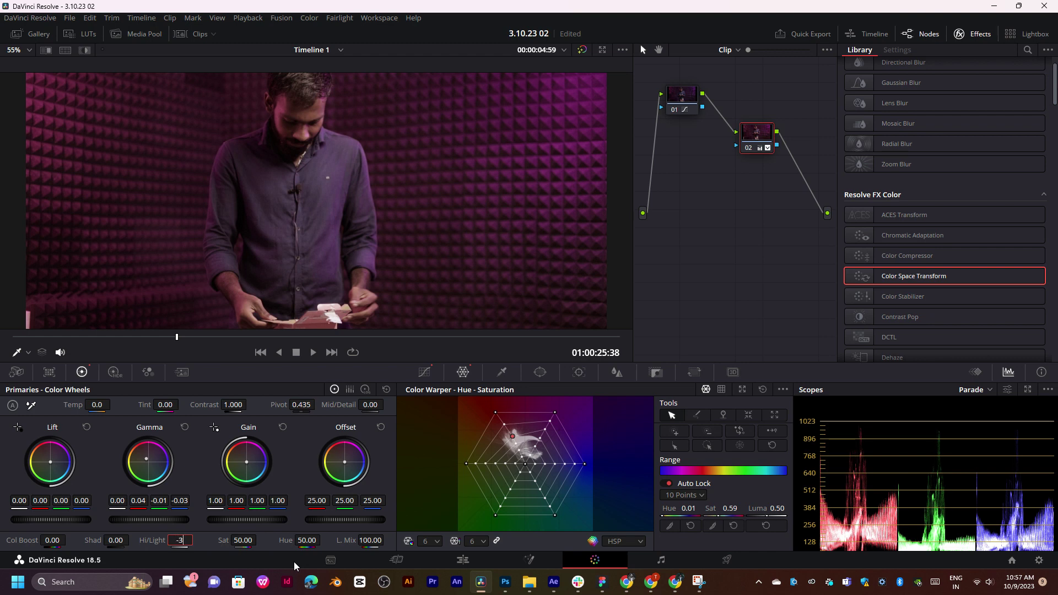
key(Return)
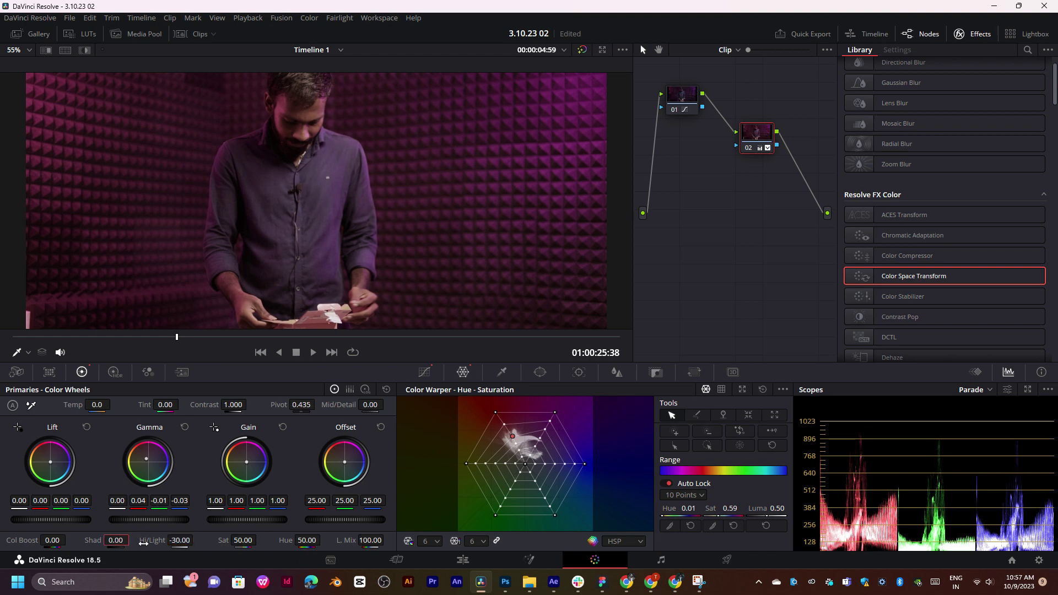
text(30)
key(Return)
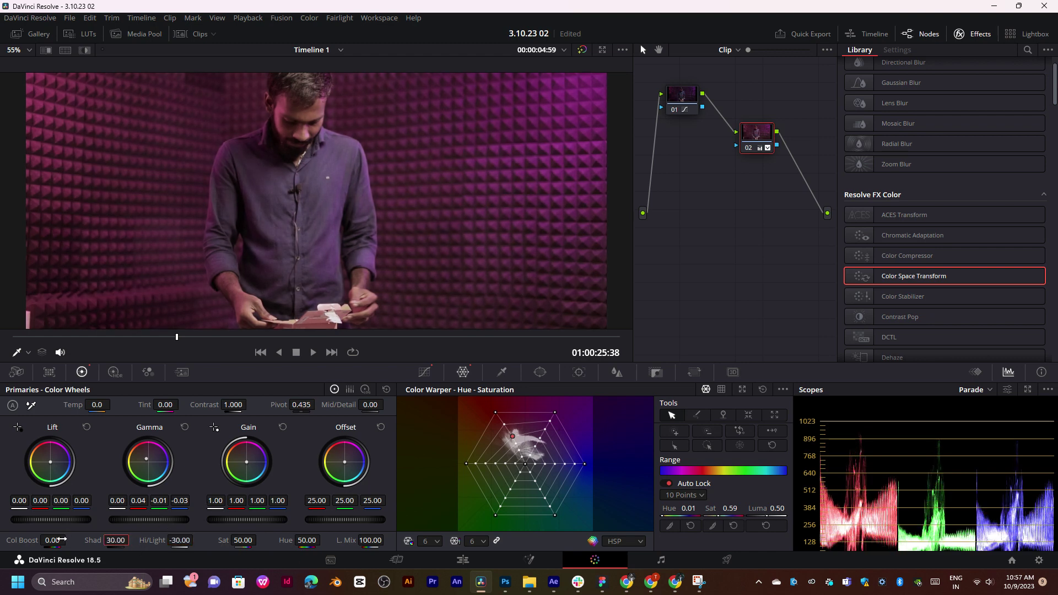
click(62, 540)
text(0)
key(Return)
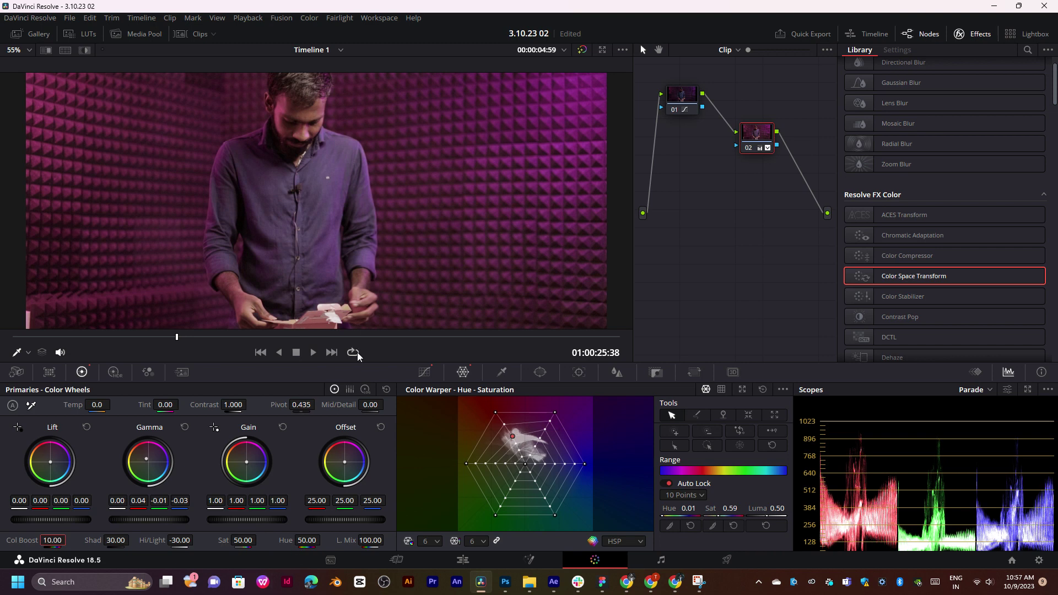
Test Color Boost at 100, then settle it back at 5.00
scroll(319, 199, up, 2)
scroll(342, 156, up, 2)
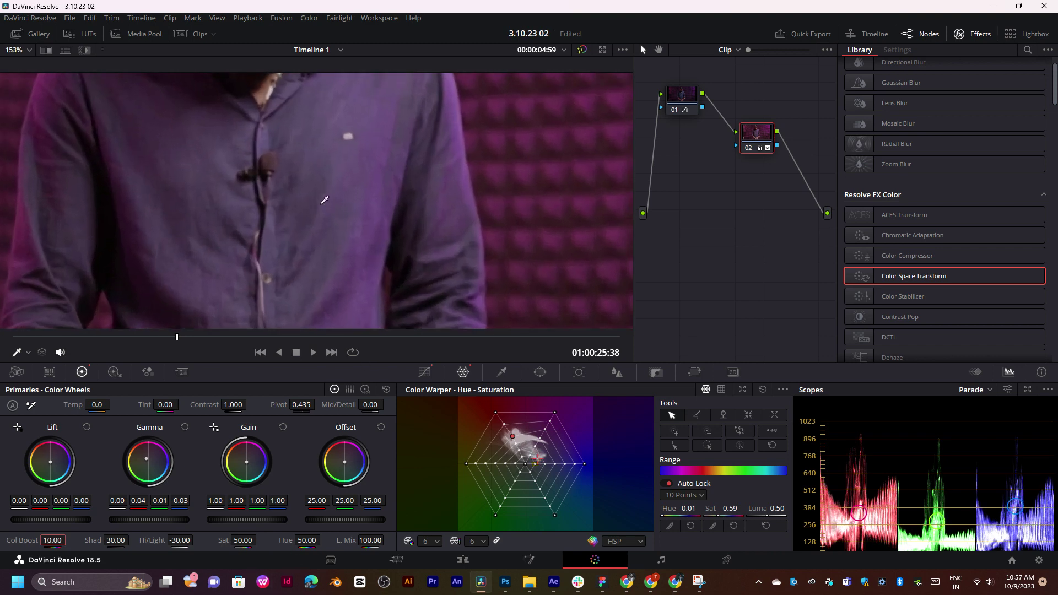
scroll(326, 198, up, 1)
mouse_move(49, 540)
mouse_down()
mouse_move(69, 540)
mouse_move(24, 540)
mouse_up()
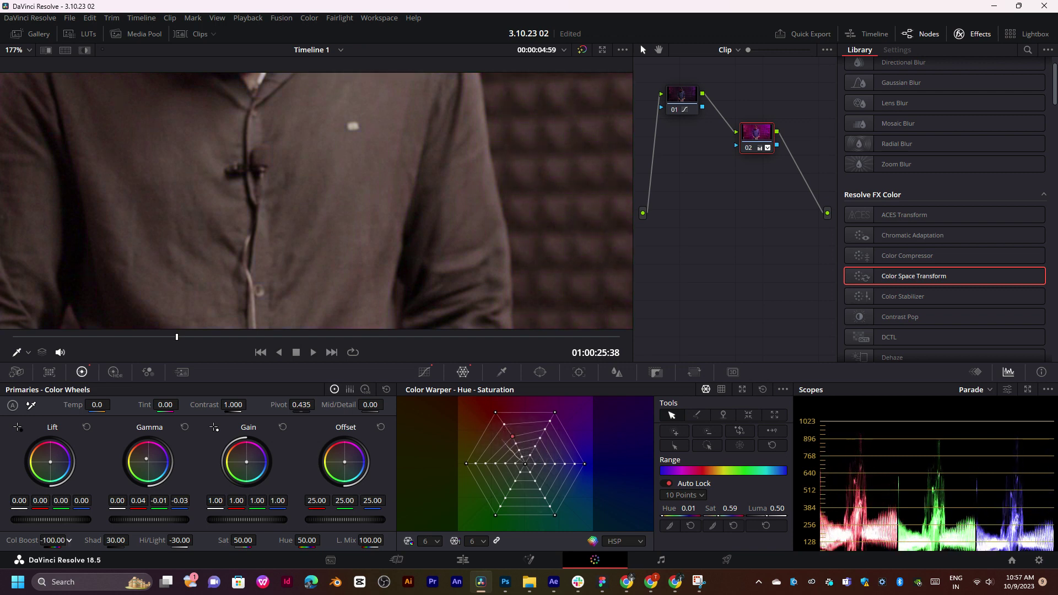
scroll(440, 247, down, 2)
scroll(440, 248, down, 4)
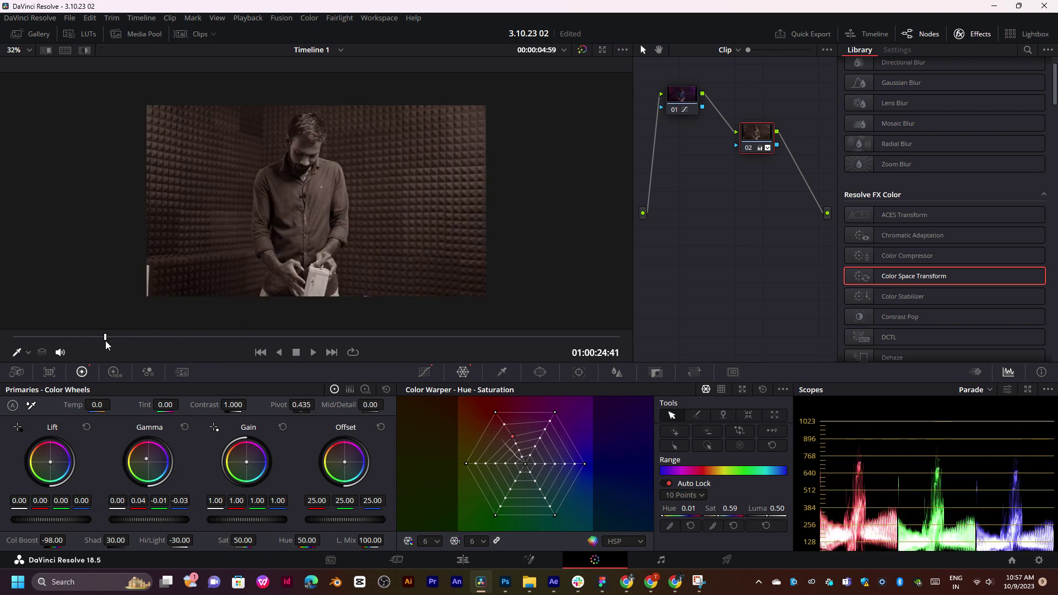
drag(111, 341, 133, 339)
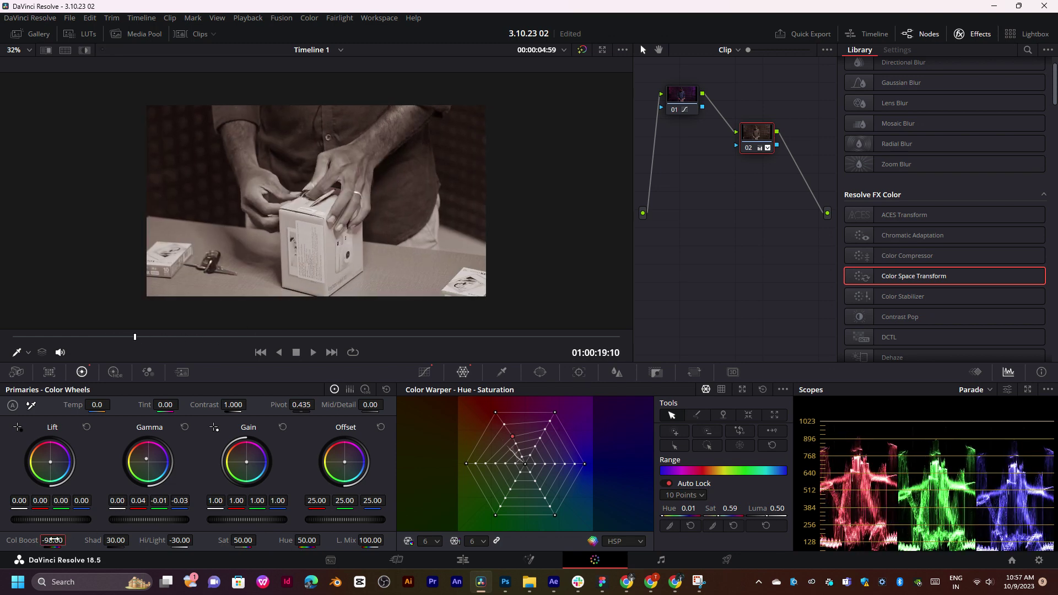
drag(174, 541, 215, 540)
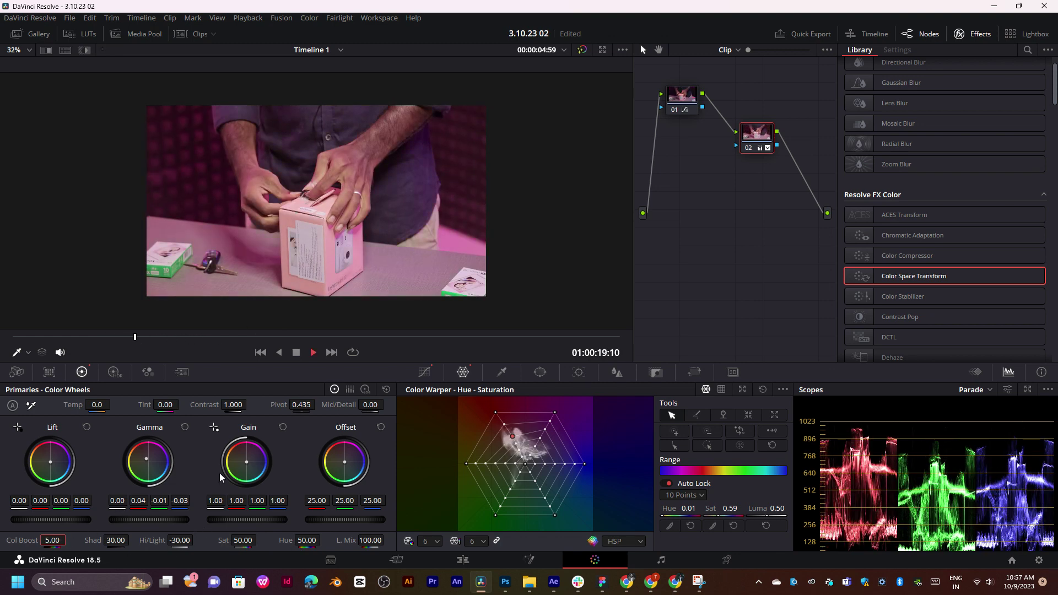
Check the hands-holding-cable frame and add serial node 03 after node 02
drag(127, 341, 230, 334)
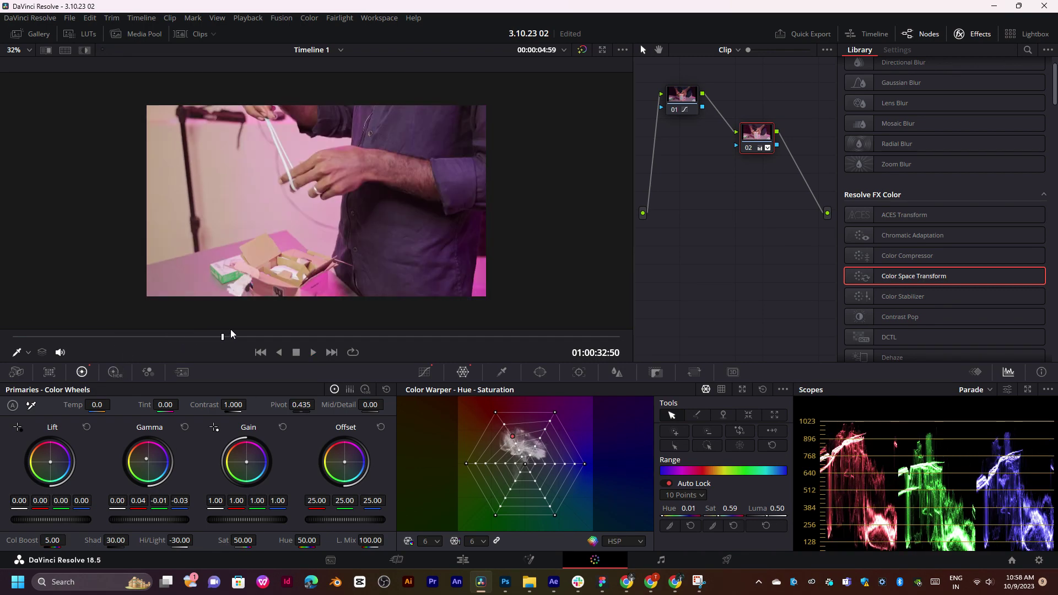
drag(757, 132, 745, 144)
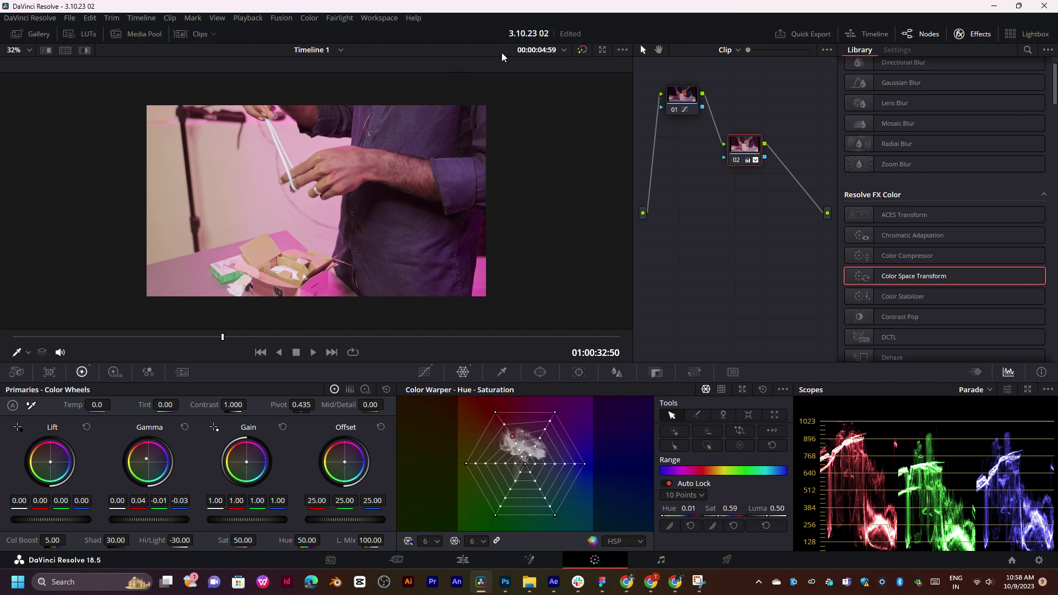
key(alt+s)
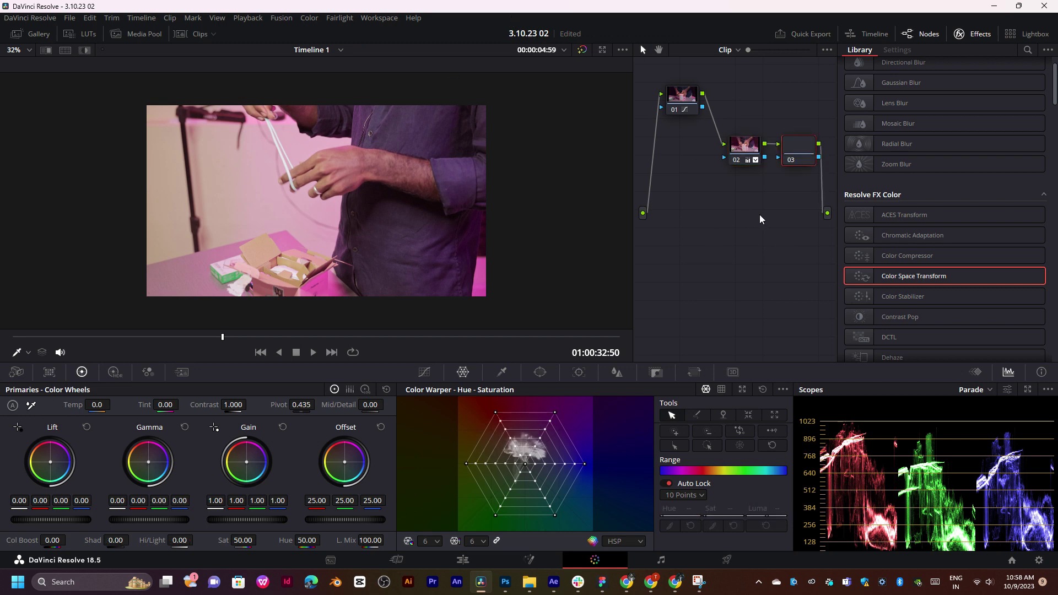